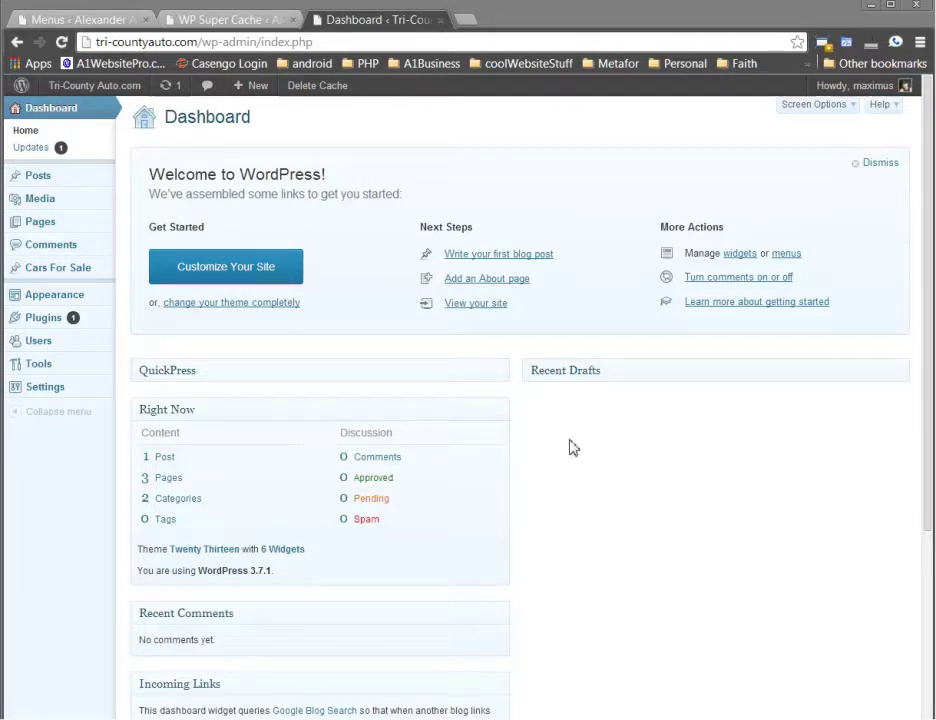
Step: Open the Tri-County Auto public site in a new tab, then return to its Dashboard
left_click(240, 20)
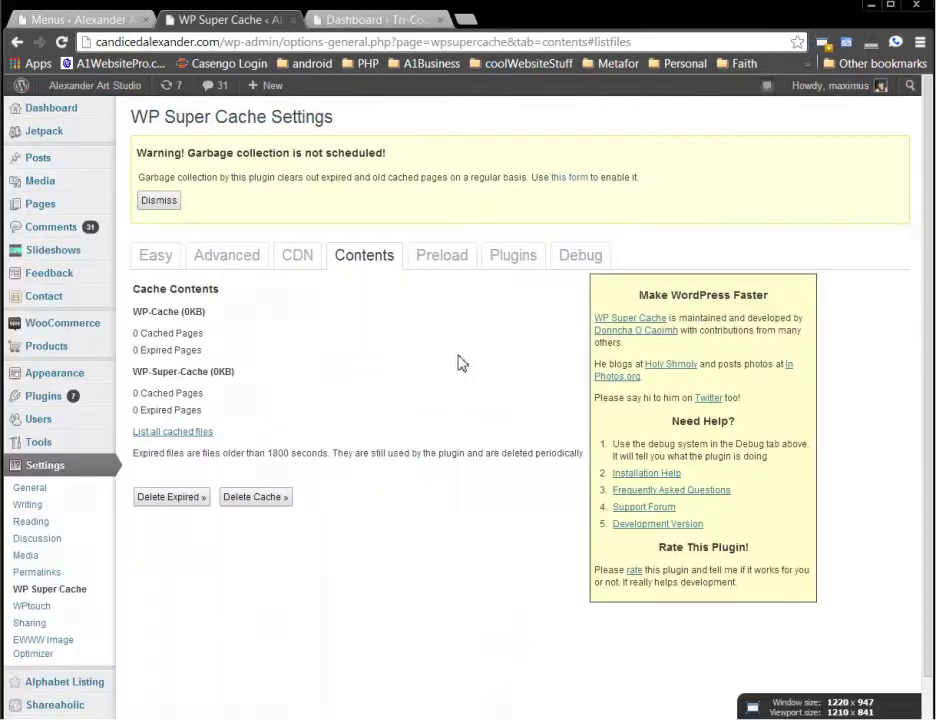
left_click(362, 20)
mouse_move(68, 95)
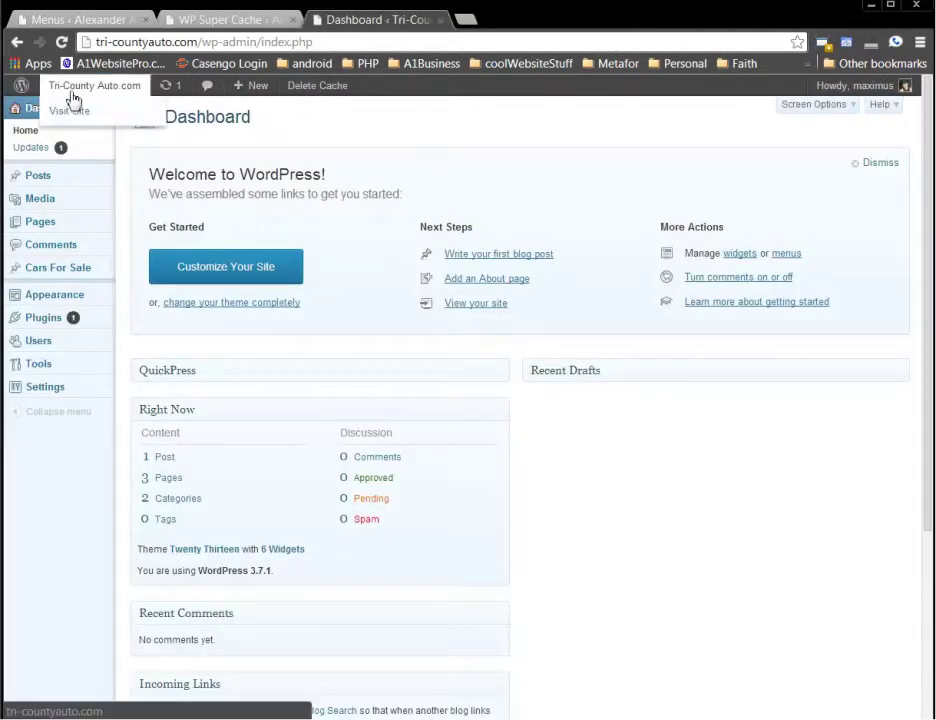
middle_click(76, 116)
left_click(506, 19)
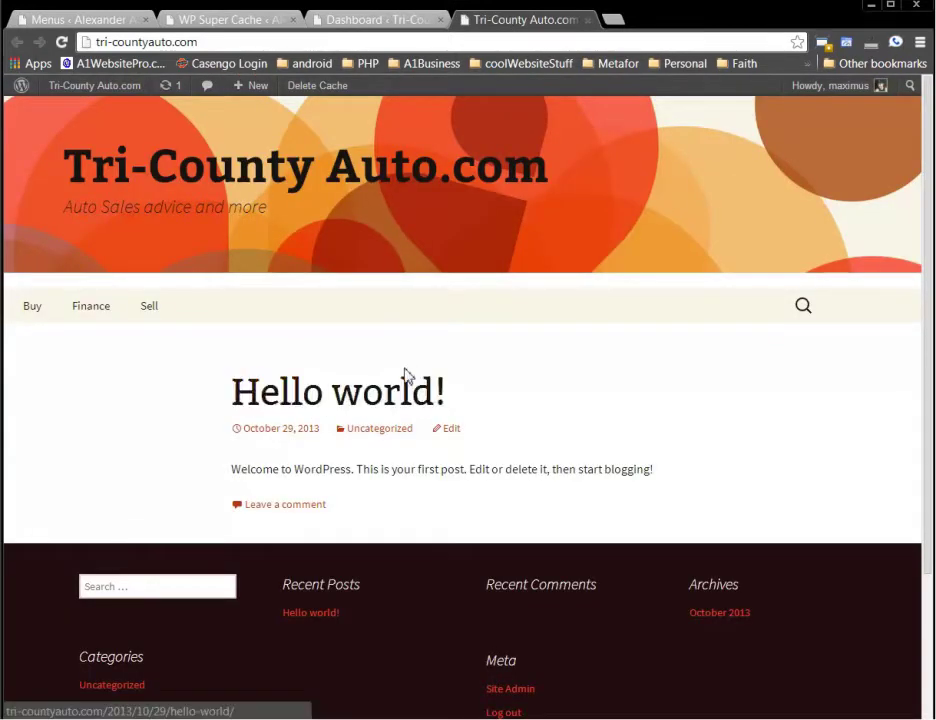
left_click(389, 24)
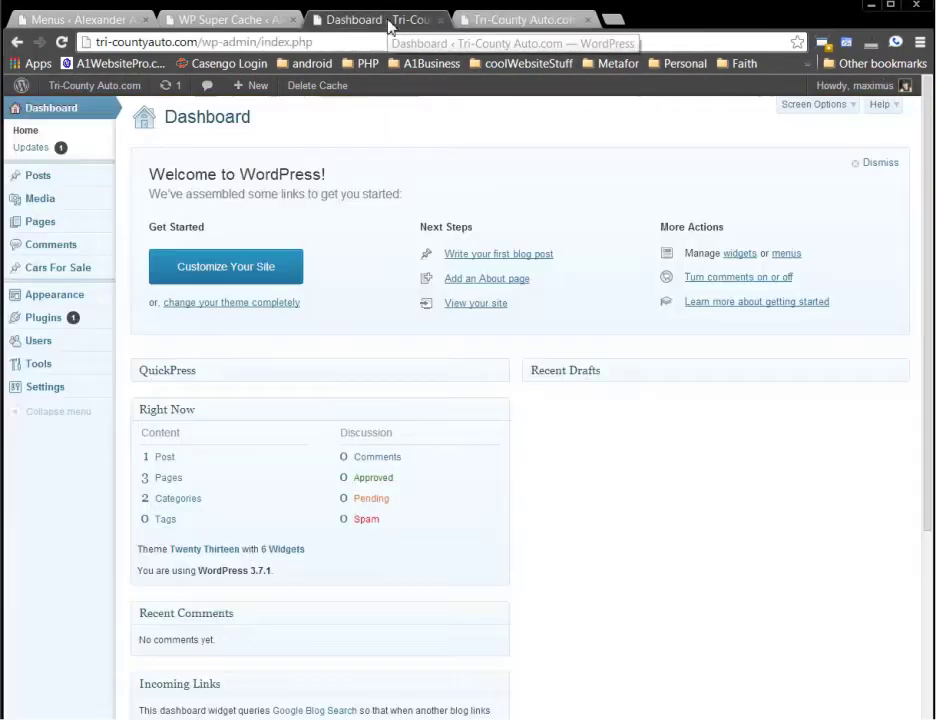
Step: Write a new post titled 'test post' with body 'this is the content' and publish it
mouse_move(46, 183)
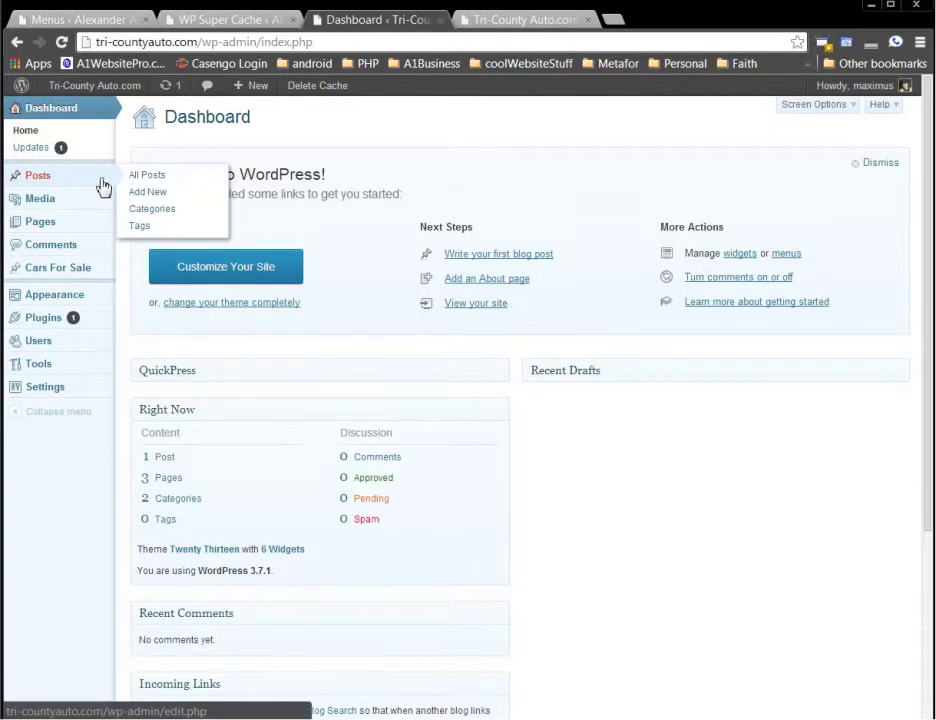
left_click(151, 193)
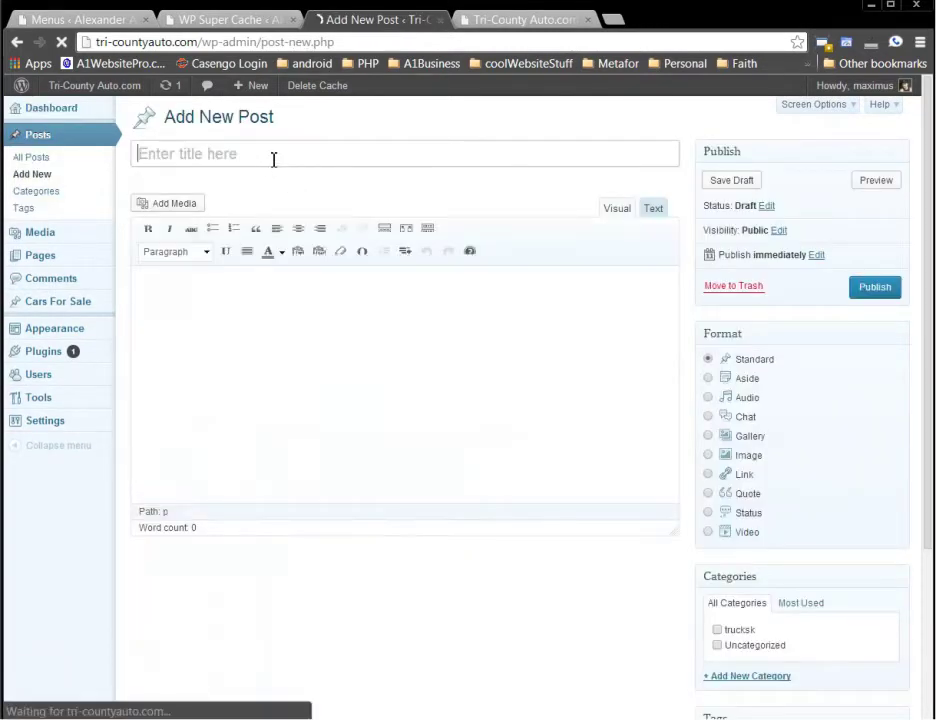
type("test post")
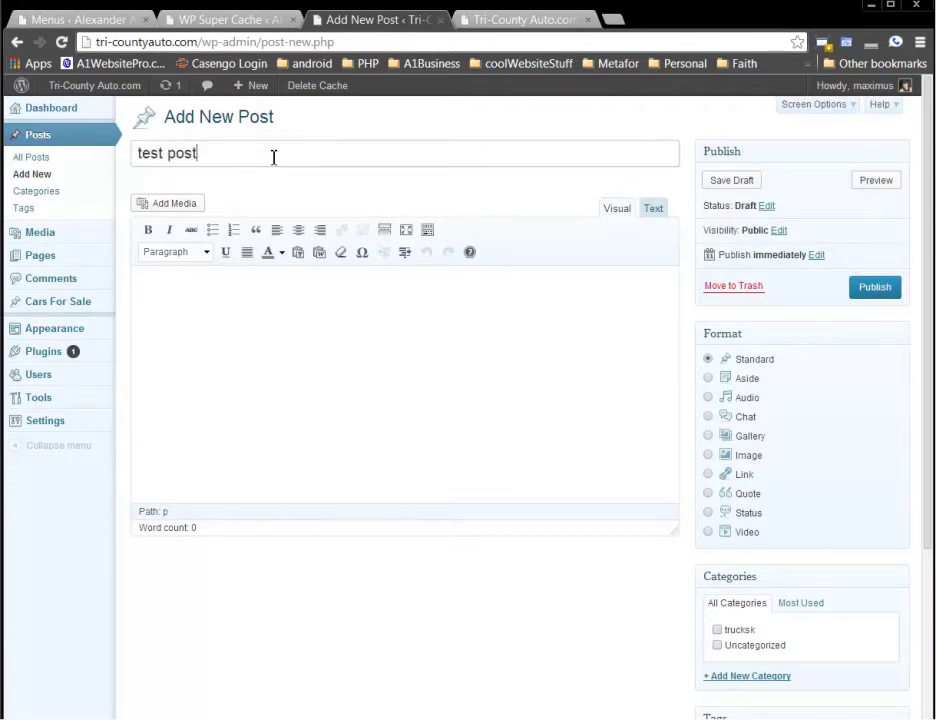
left_click(290, 320)
type("th")
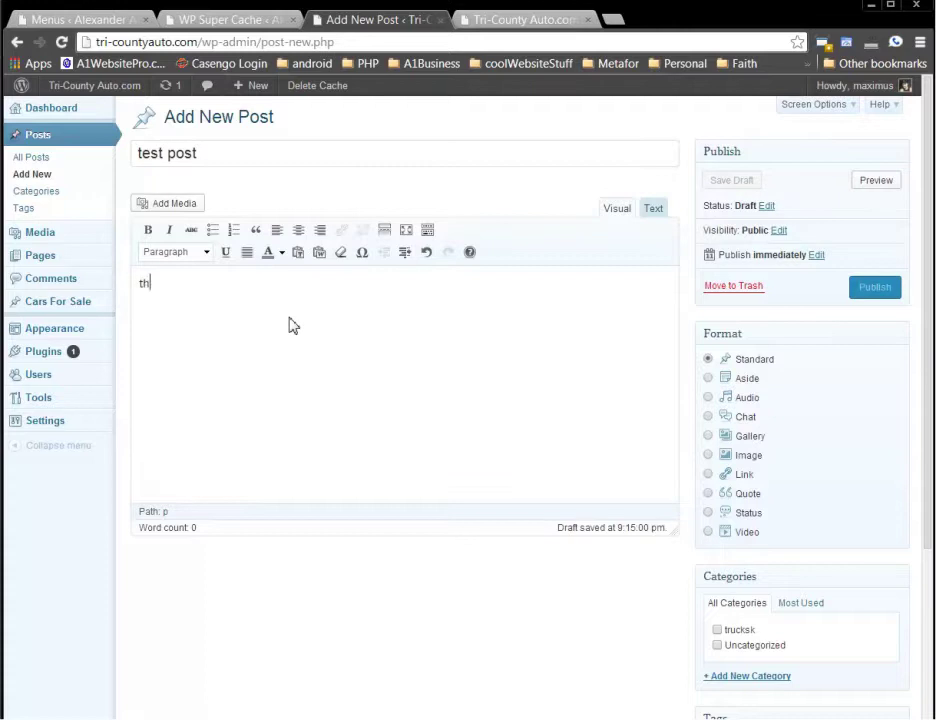
type("is is the content")
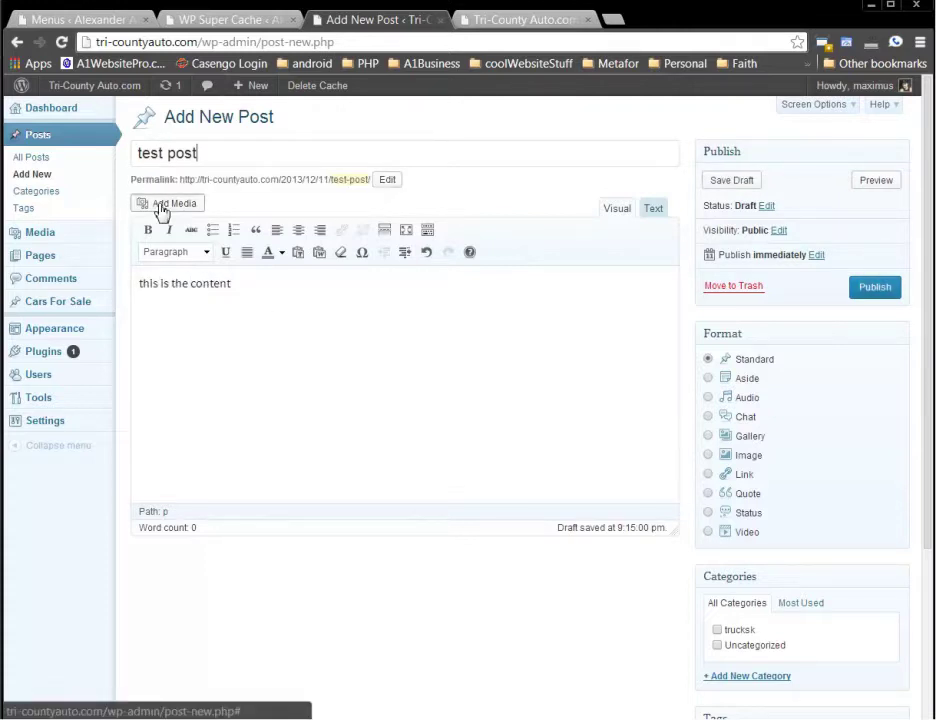
left_click(160, 207)
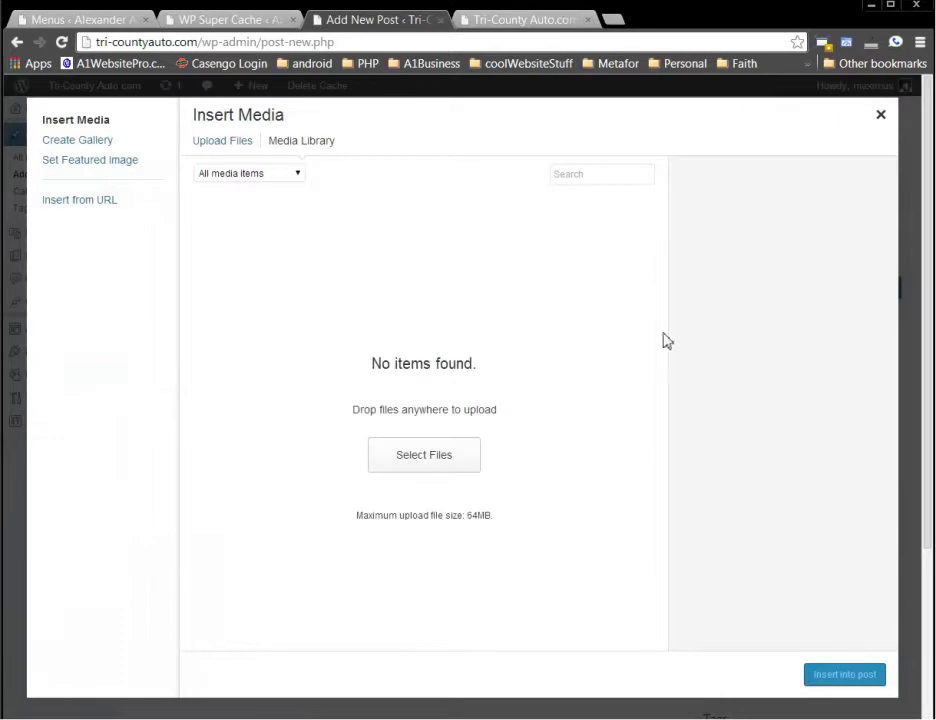
left_click(880, 117)
left_click(873, 286)
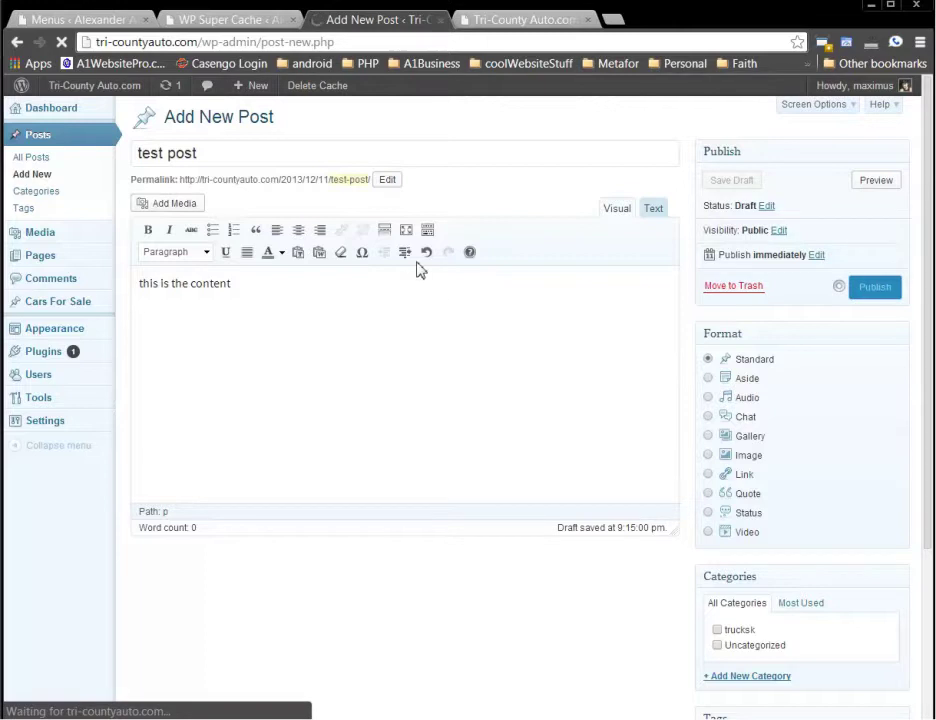
left_click(522, 20)
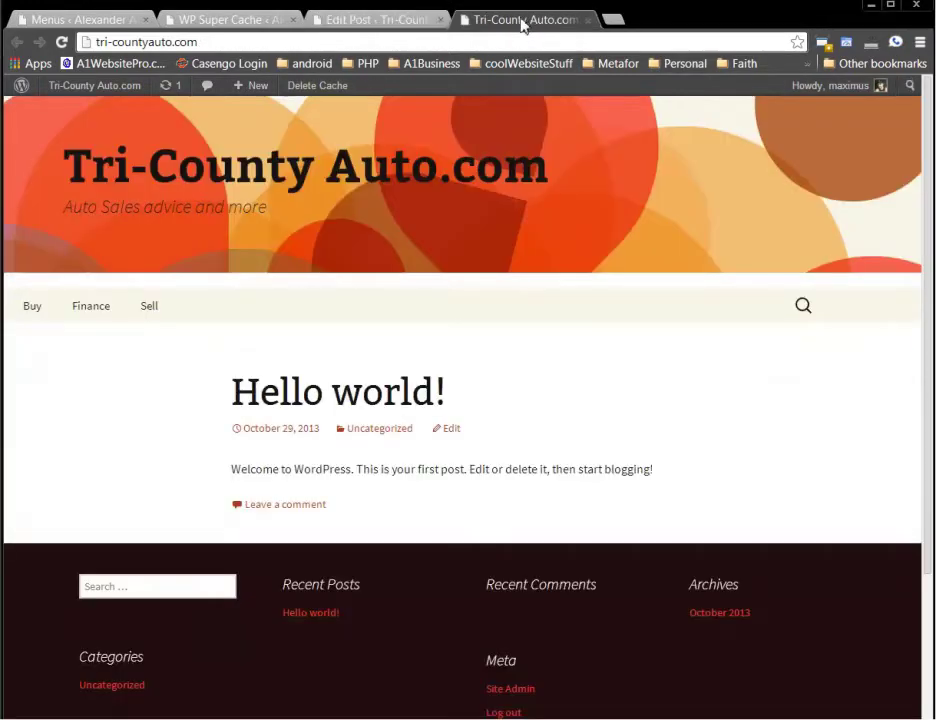
left_click(62, 43)
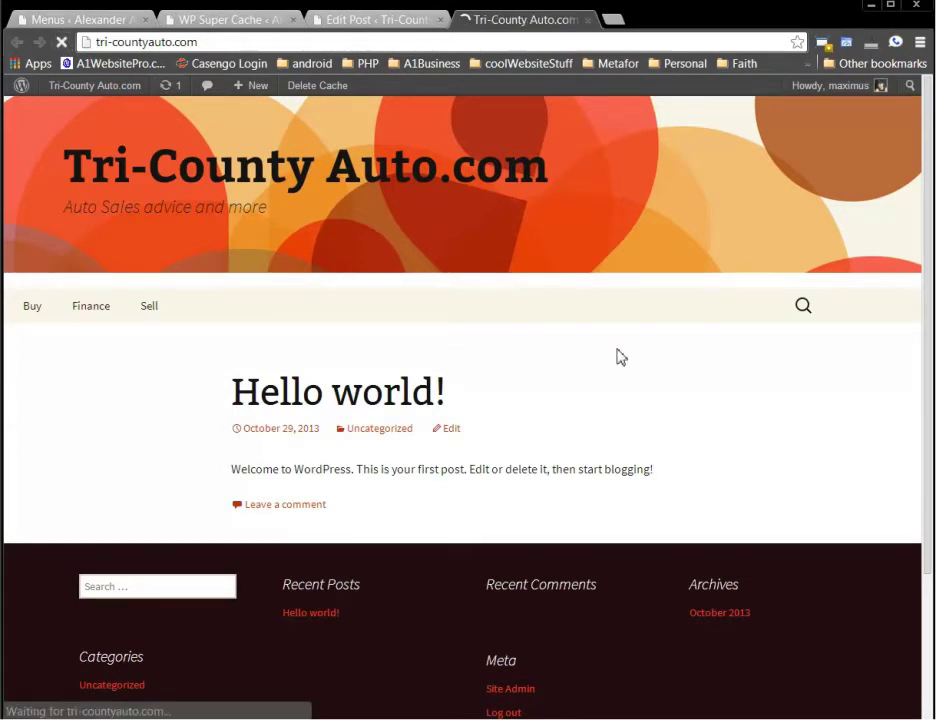
left_click(299, 408)
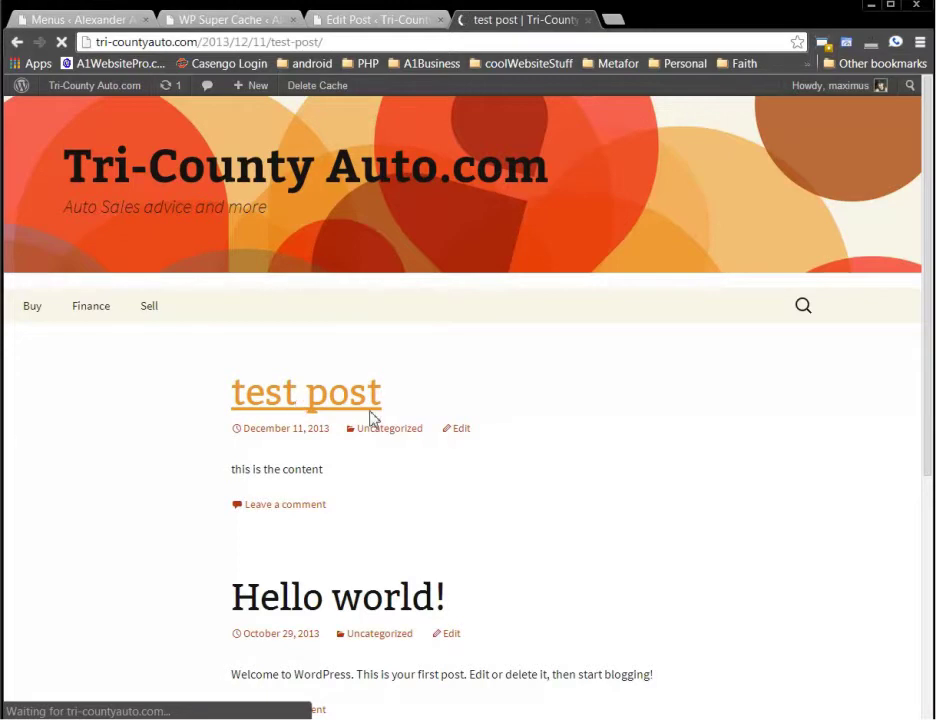
scroll(355, 470, "down", 3)
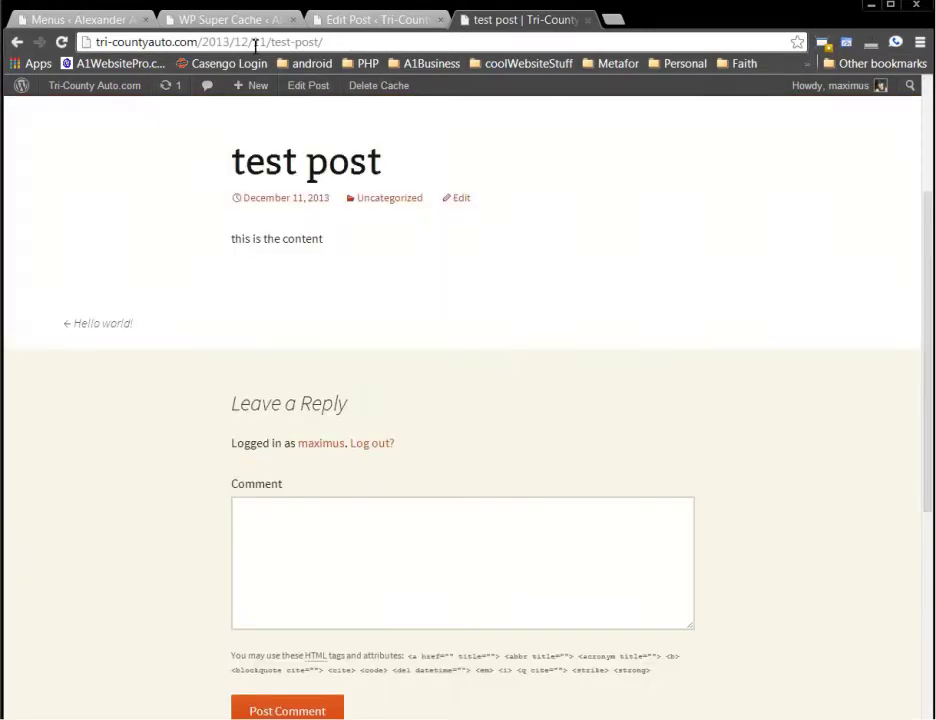
left_click_drag(241, 42, 361, 46)
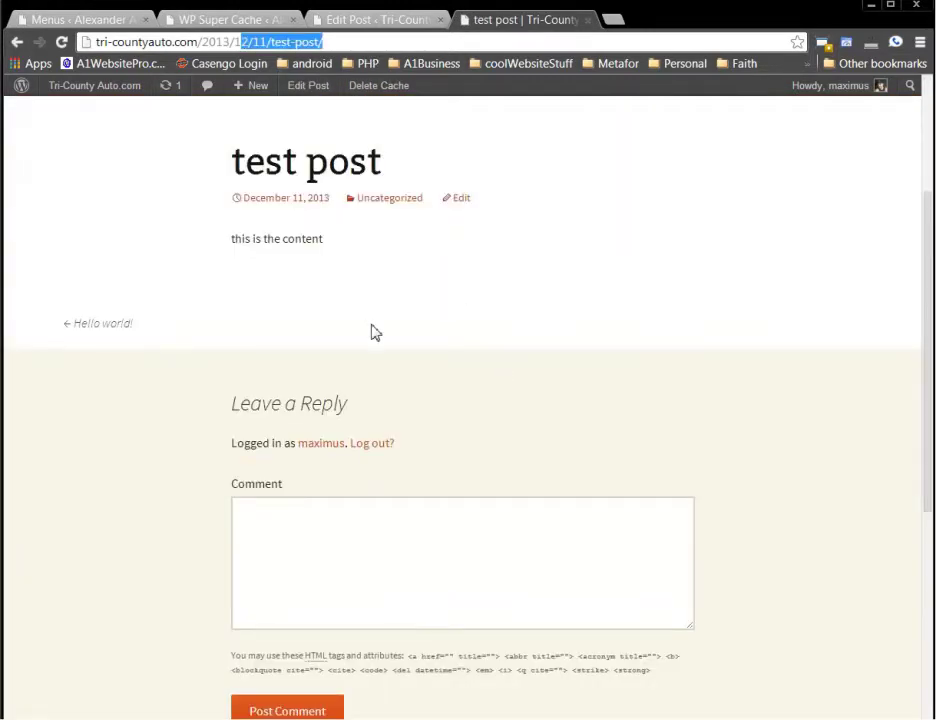
scroll(392, 332, "up", 2)
scroll(460, 270, "up", 1)
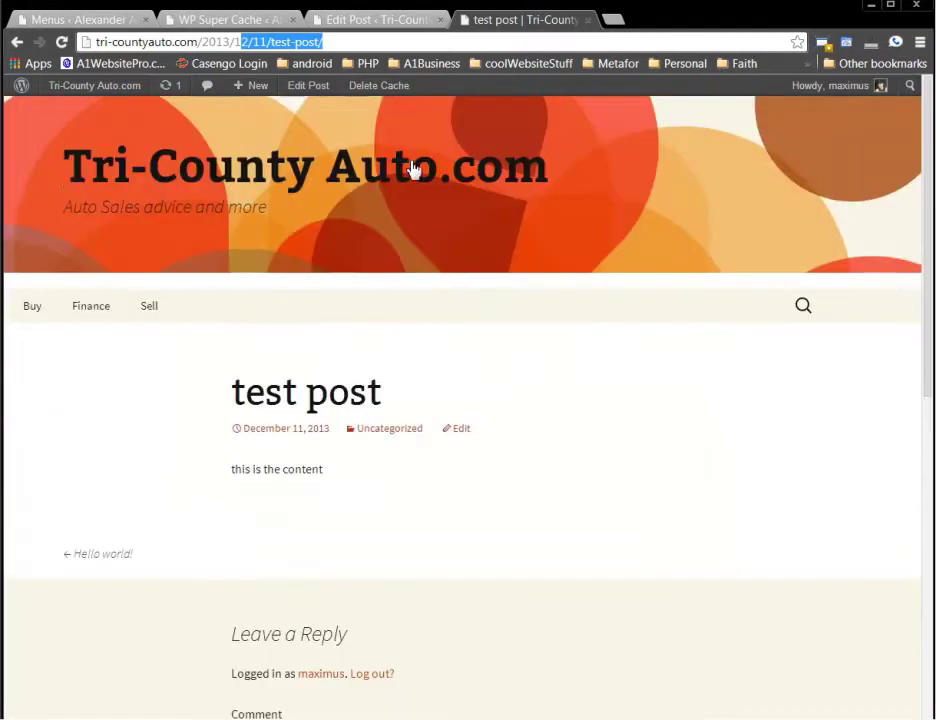
left_click(391, 169)
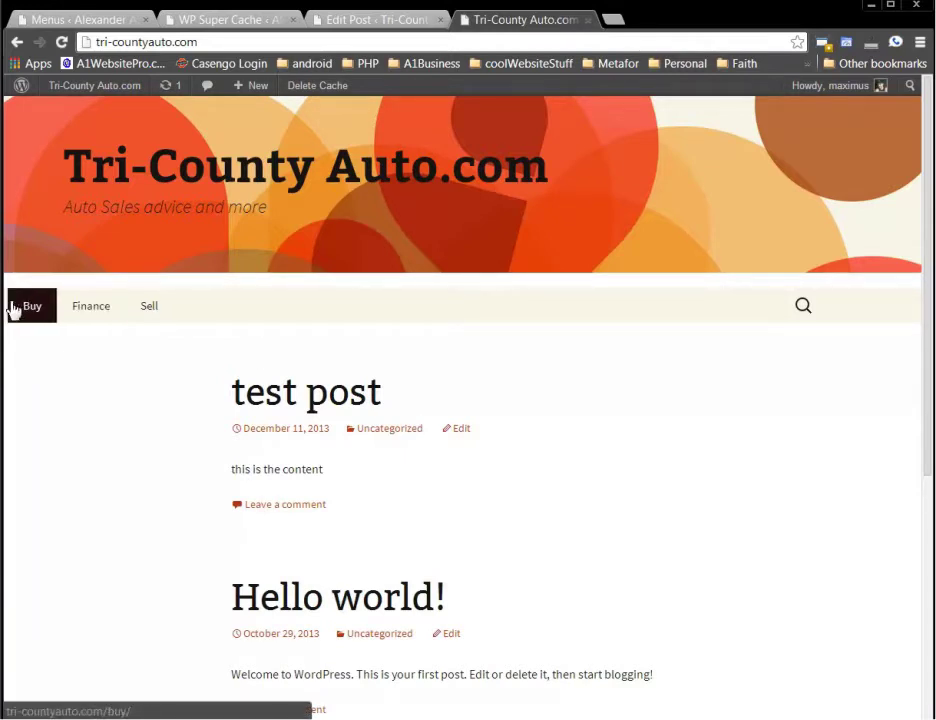
left_click(381, 28)
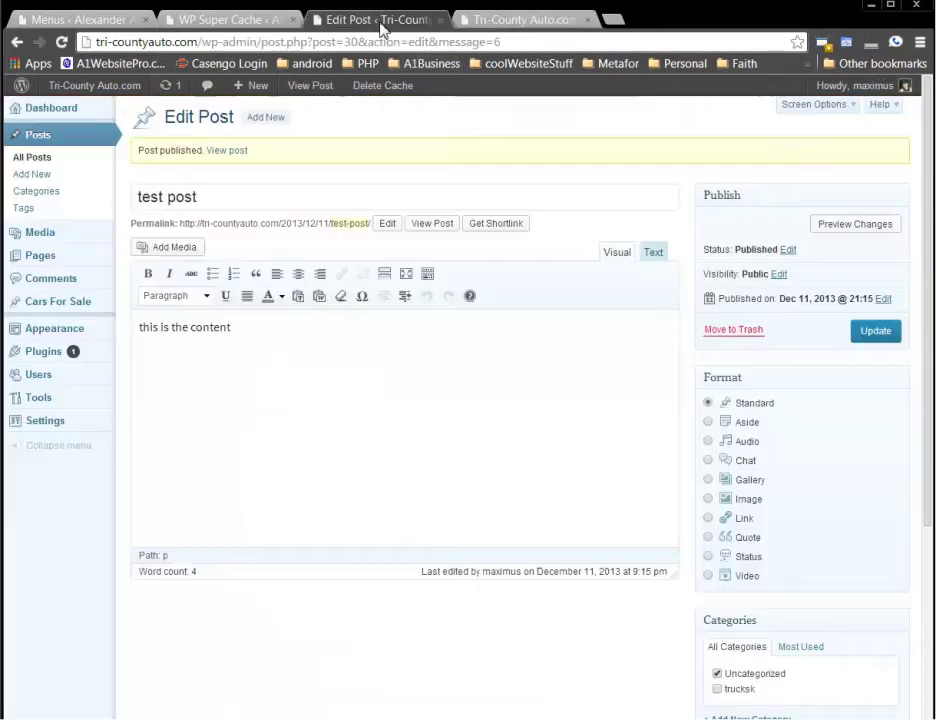
Step: Publish an empty page titled 'Blog', then view the live front page
mouse_move(77, 261)
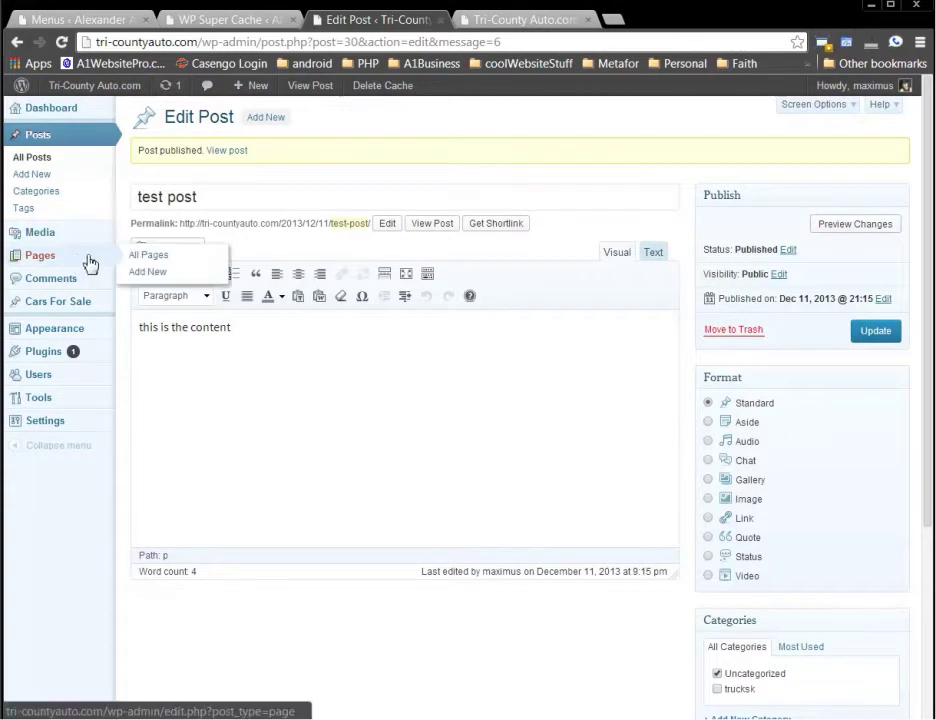
left_click(150, 272)
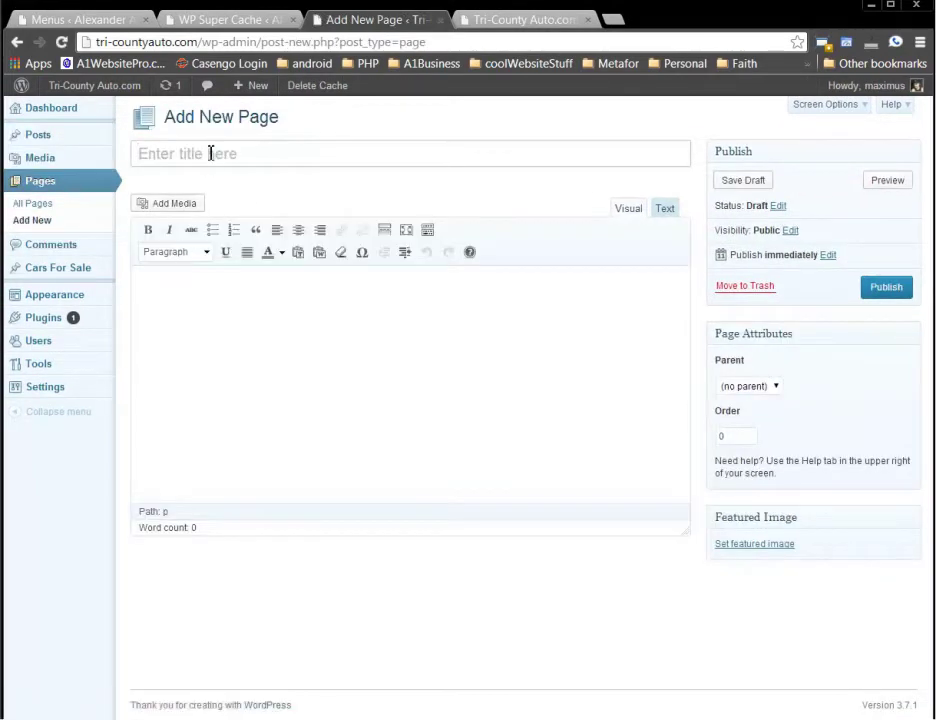
left_click(210, 153)
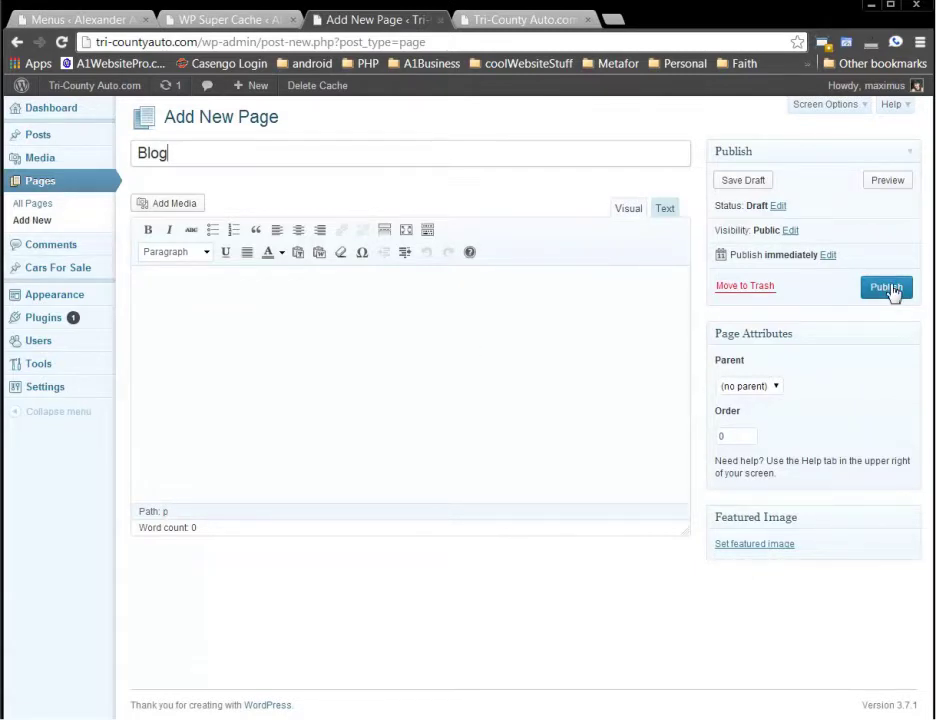
left_click(886, 288)
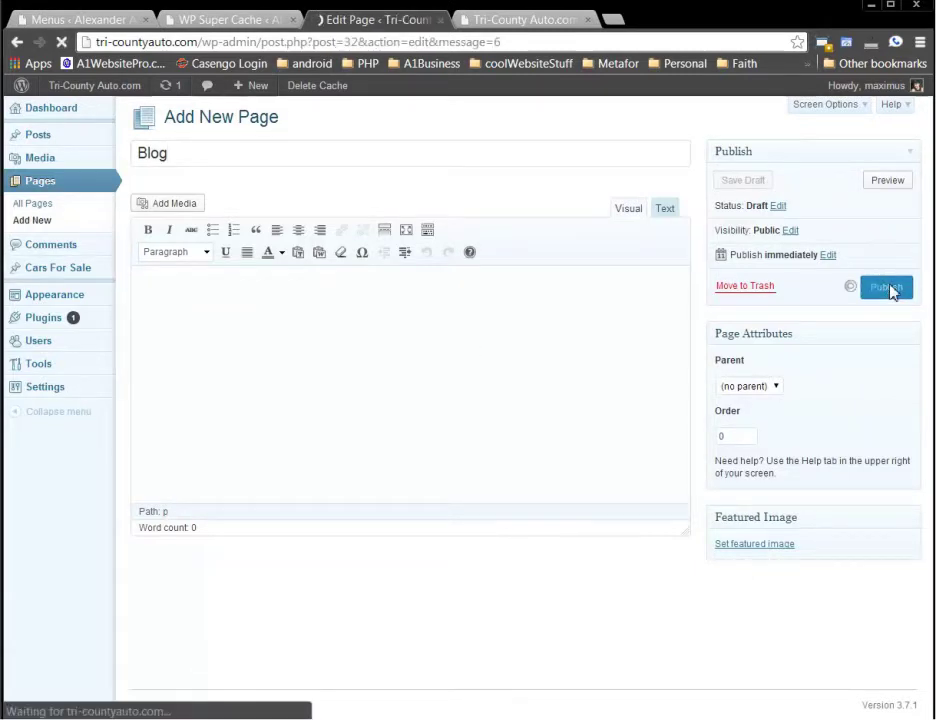
left_click(525, 22)
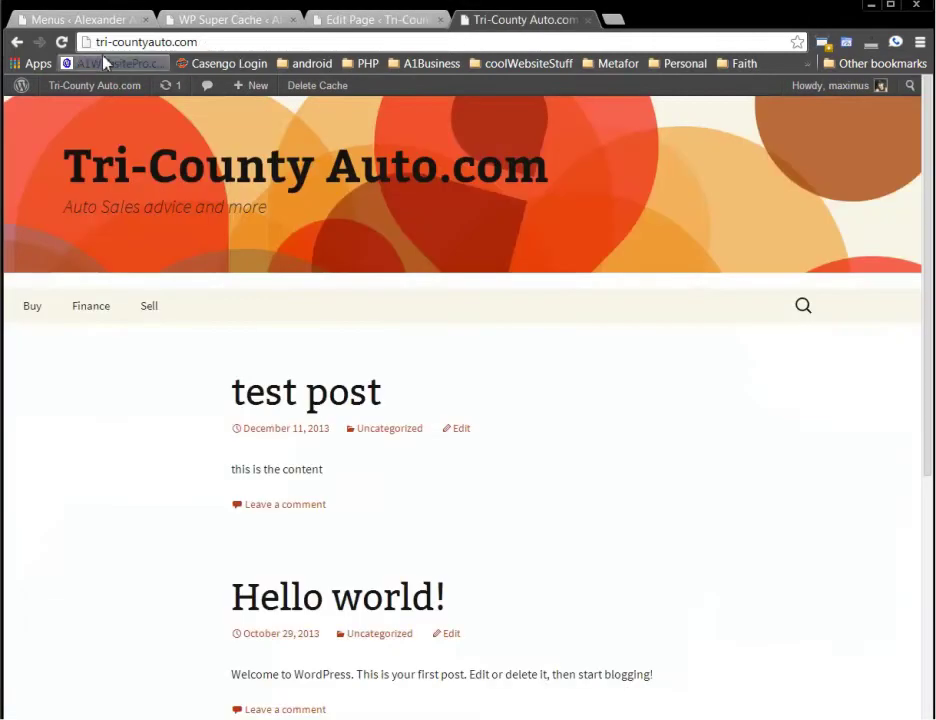
left_click(61, 42)
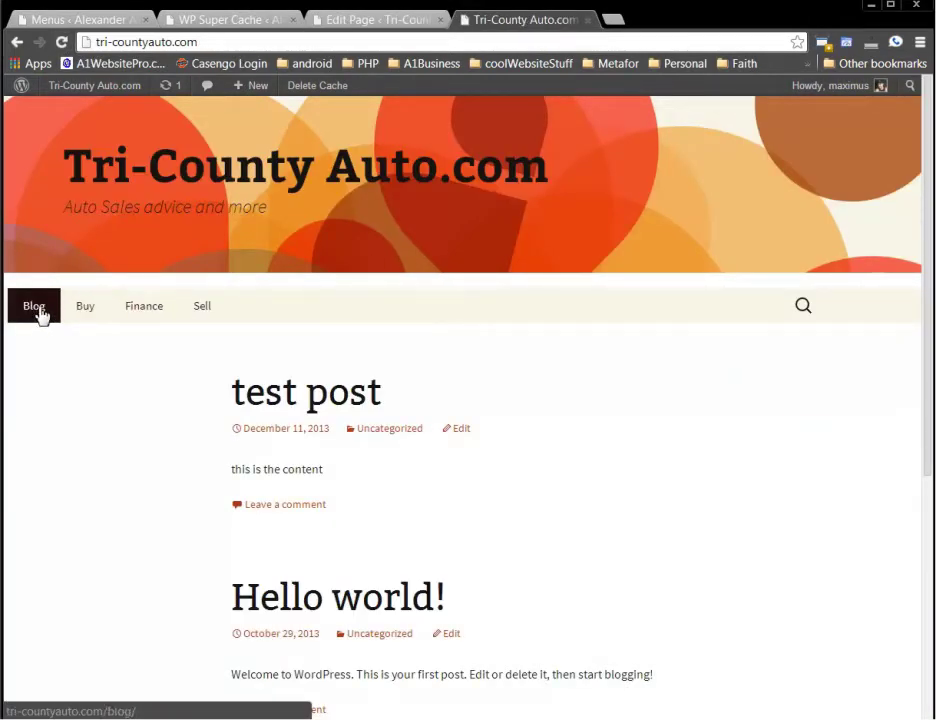
left_click(47, 314)
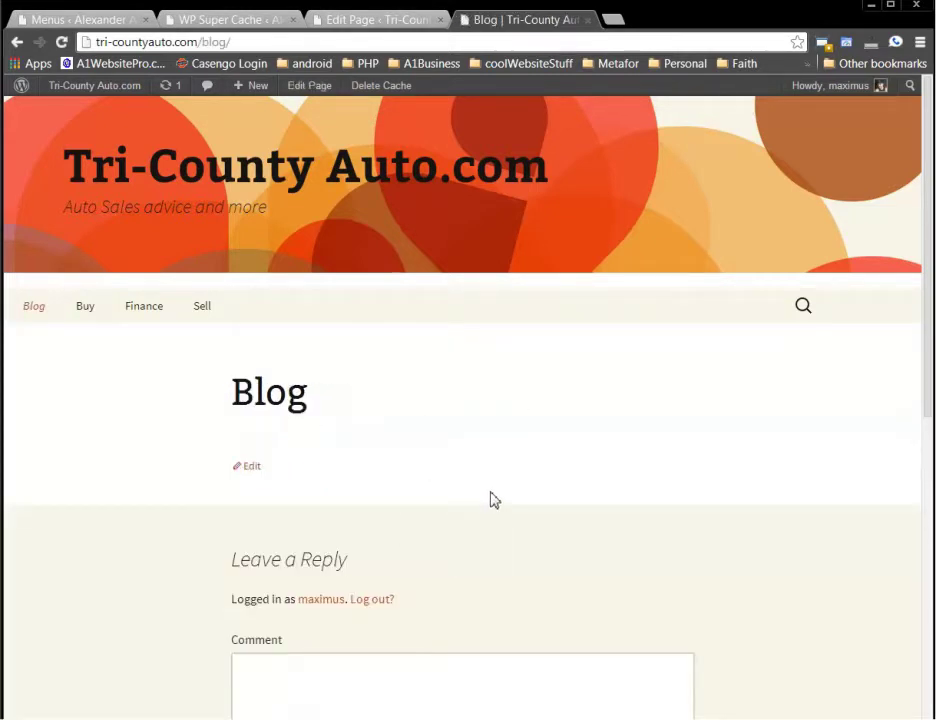
left_click(367, 182)
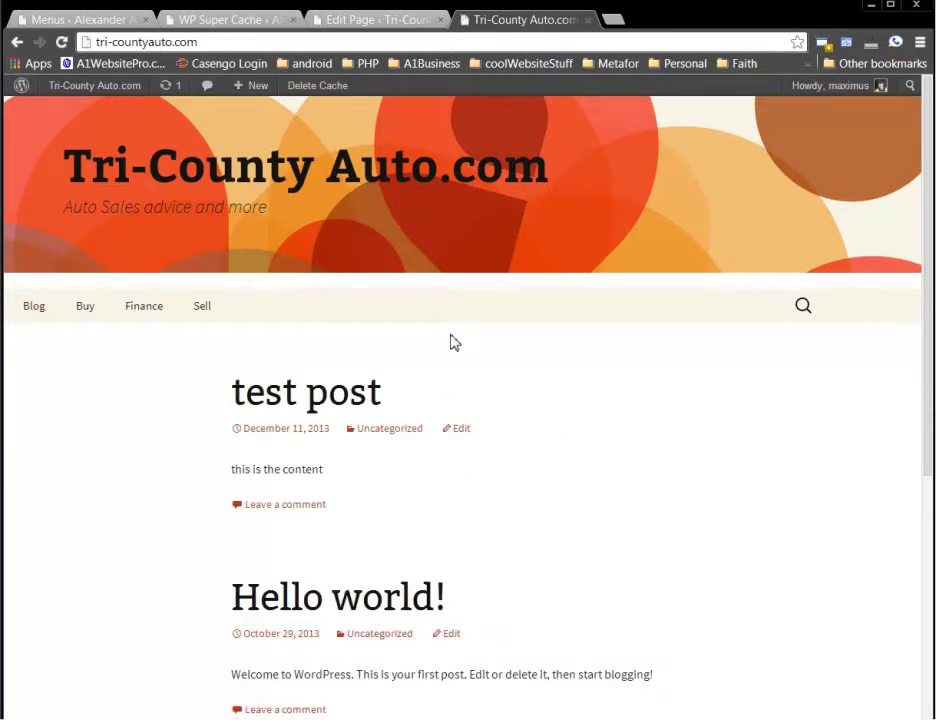
left_click(400, 20)
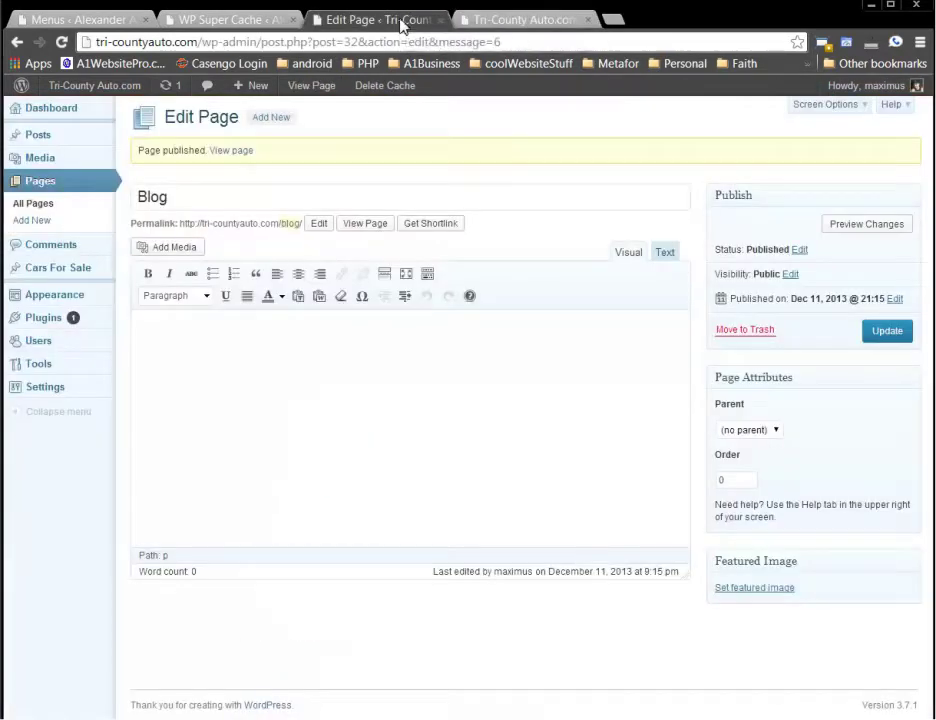
mouse_move(71, 400)
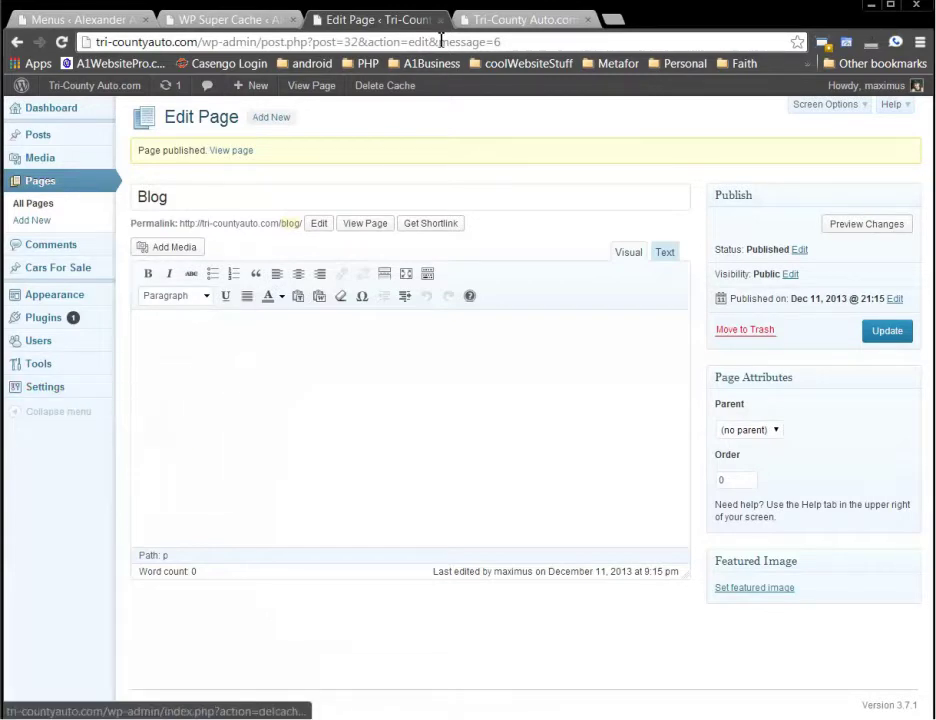
left_click(465, 19)
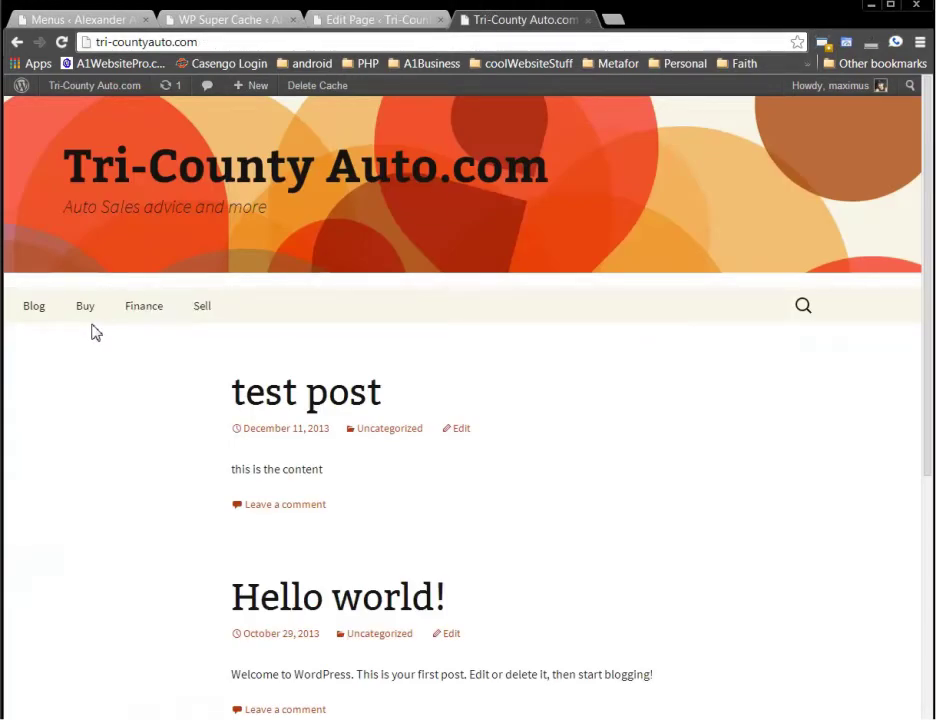
left_click(215, 320)
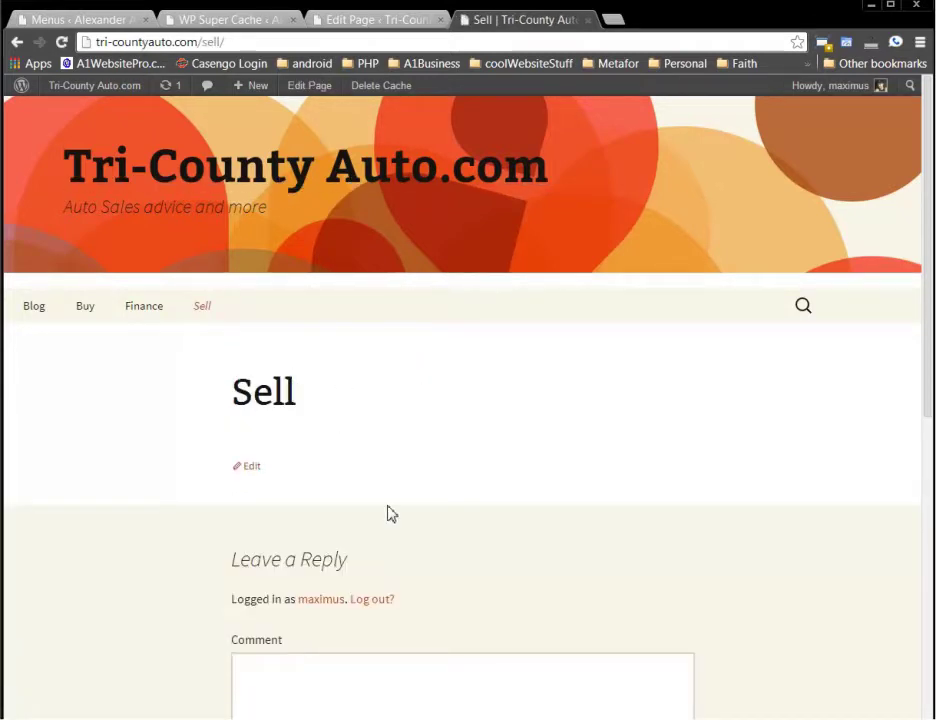
scroll(380, 430, "down", 3)
scroll(389, 408, "up", 2)
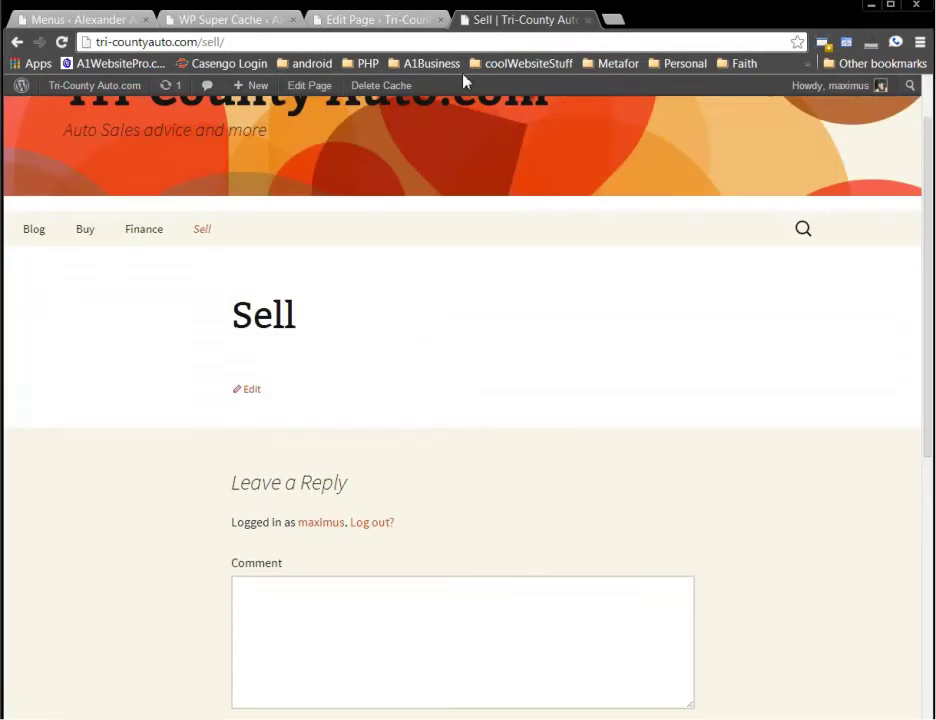
left_click(350, 25)
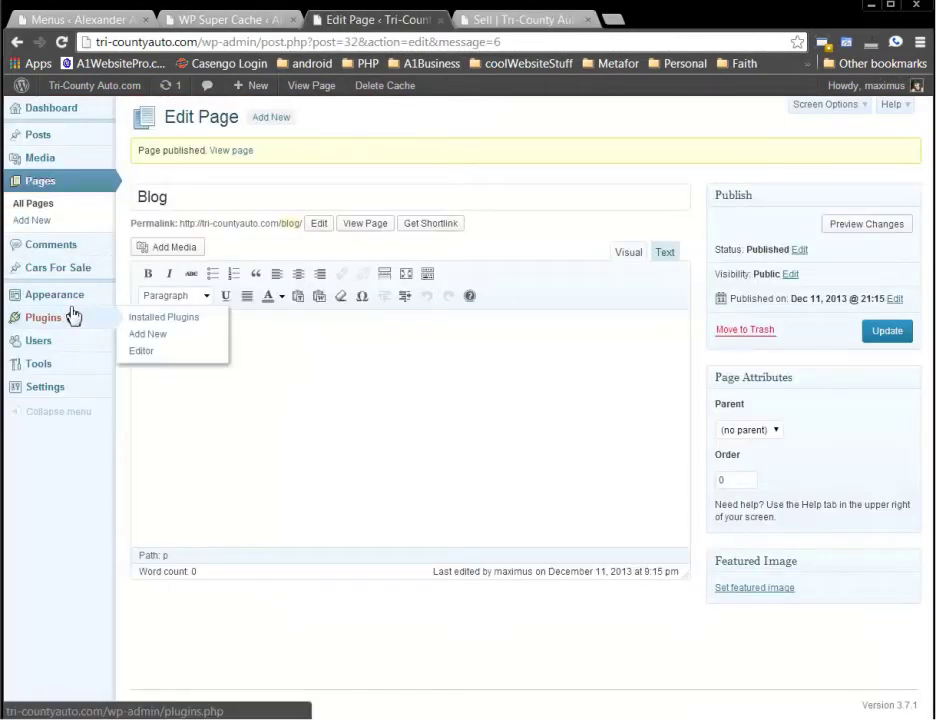
Step: Open Reading Settings and compare with the live site's current home page
mouse_move(76, 305)
mouse_move(49, 400)
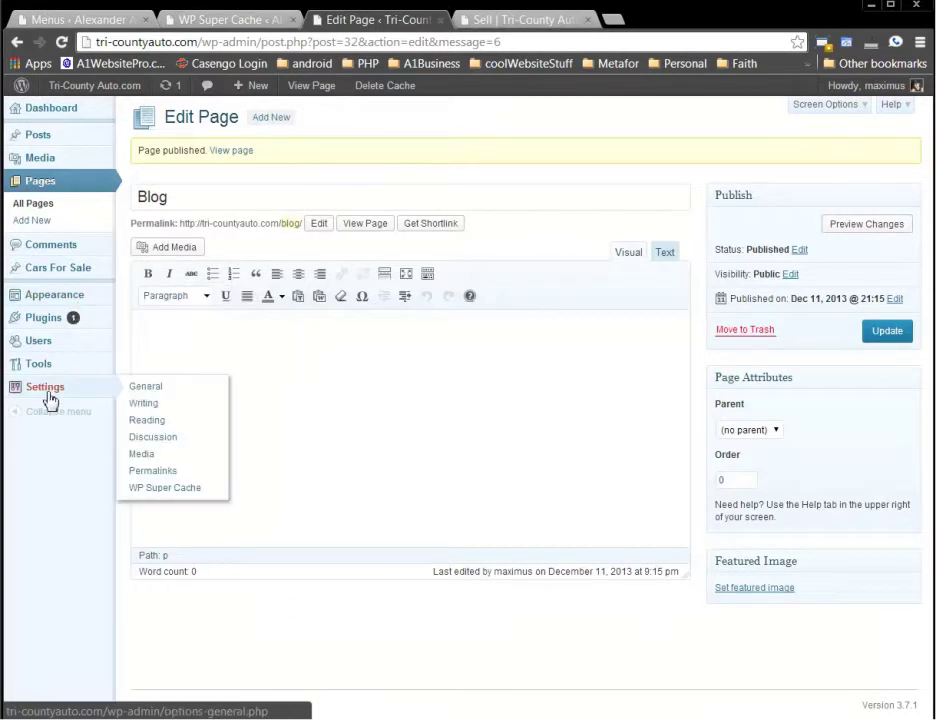
left_click(155, 423)
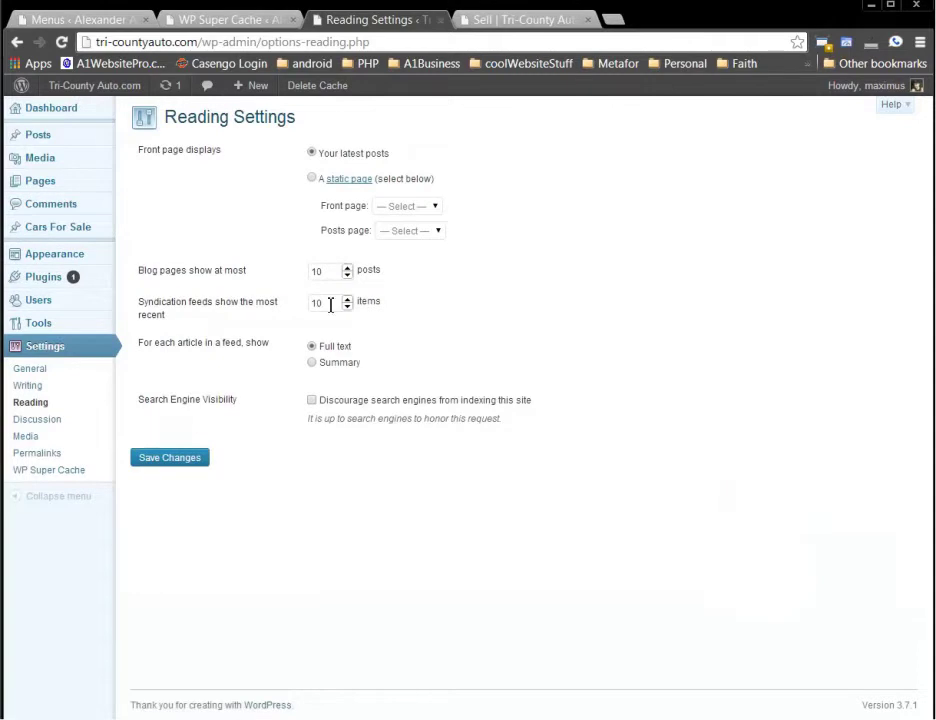
left_click_drag(143, 149, 309, 160)
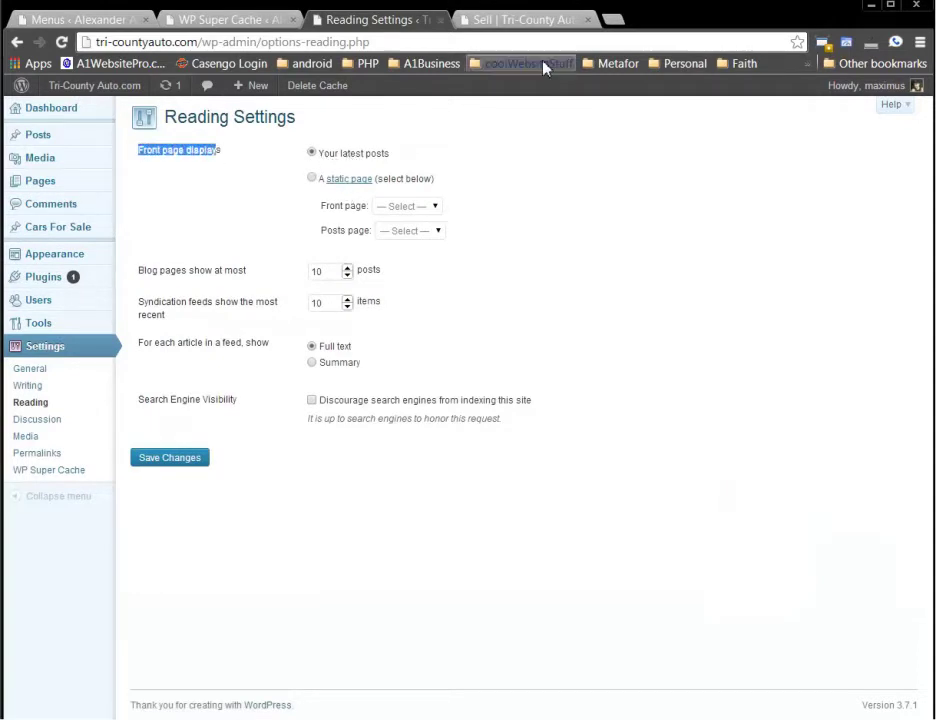
left_click(539, 22)
scroll(228, 164, "up", 1)
left_click(261, 184)
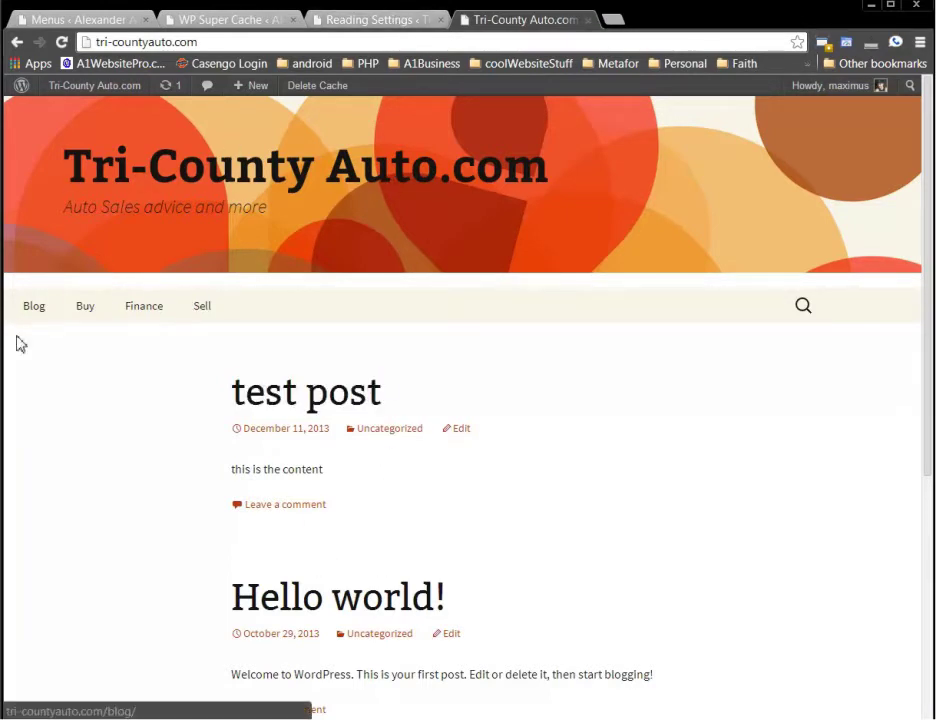
left_click(356, 22)
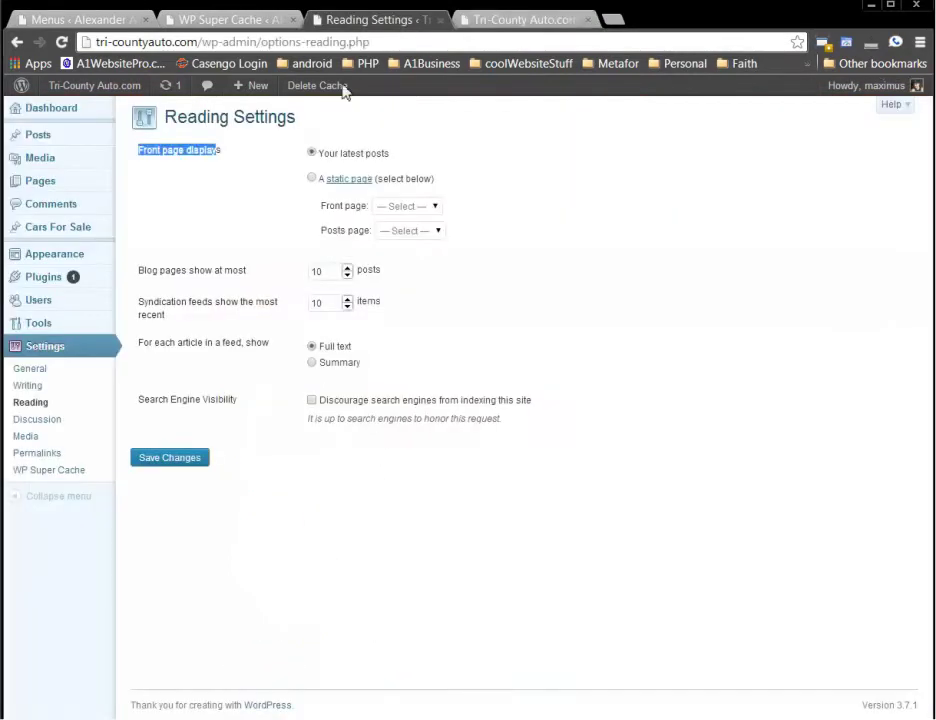
Step: Choose a static front page of Sell with Blog as the posts page, and save
left_click(312, 178)
left_click(401, 208)
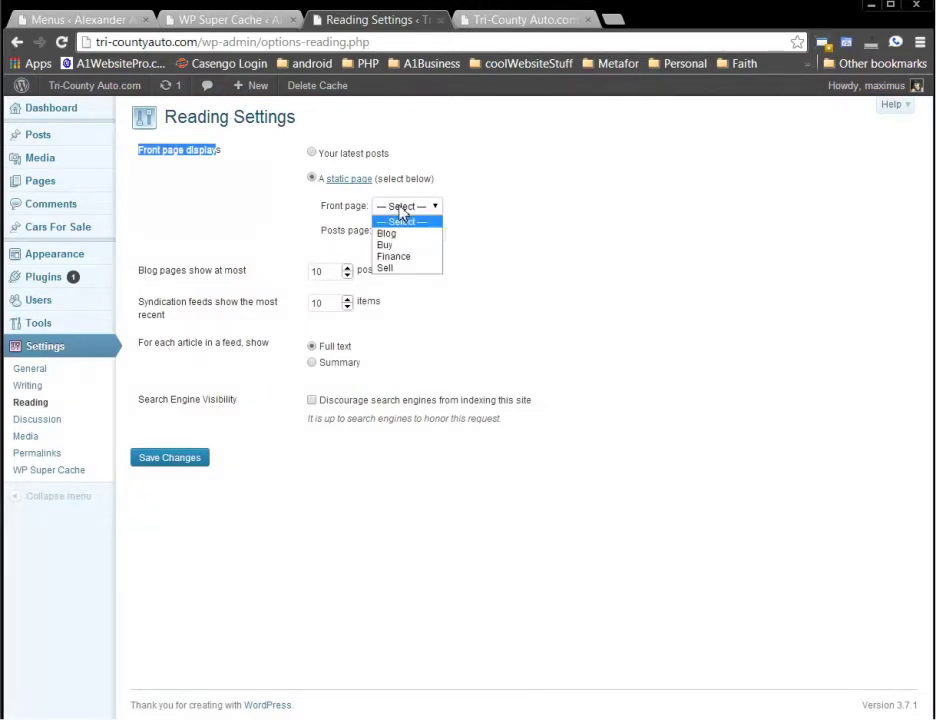
left_click(394, 268)
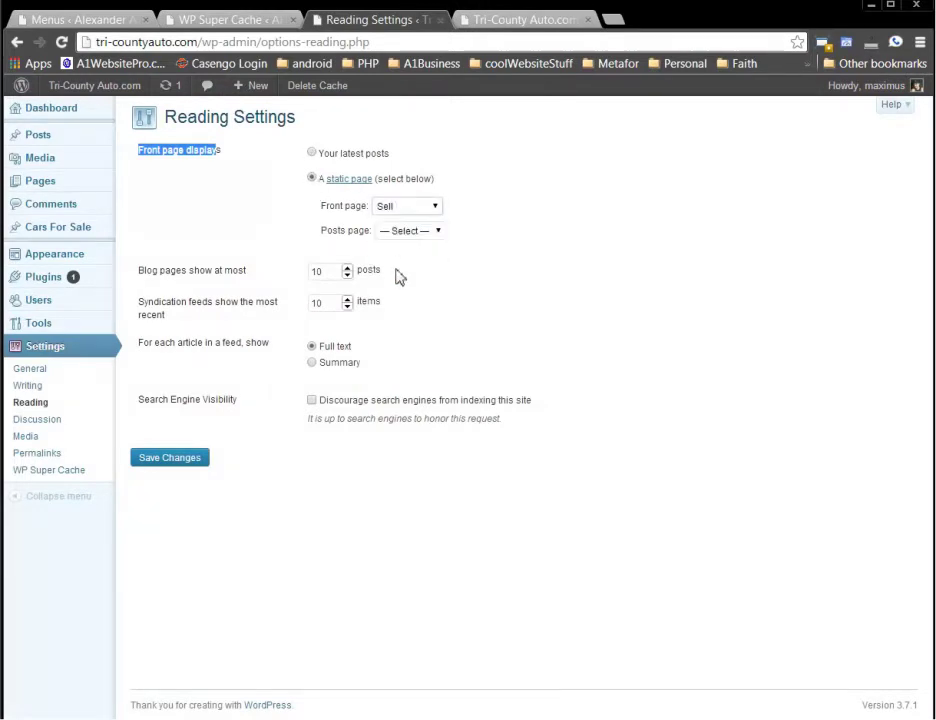
left_click(412, 236)
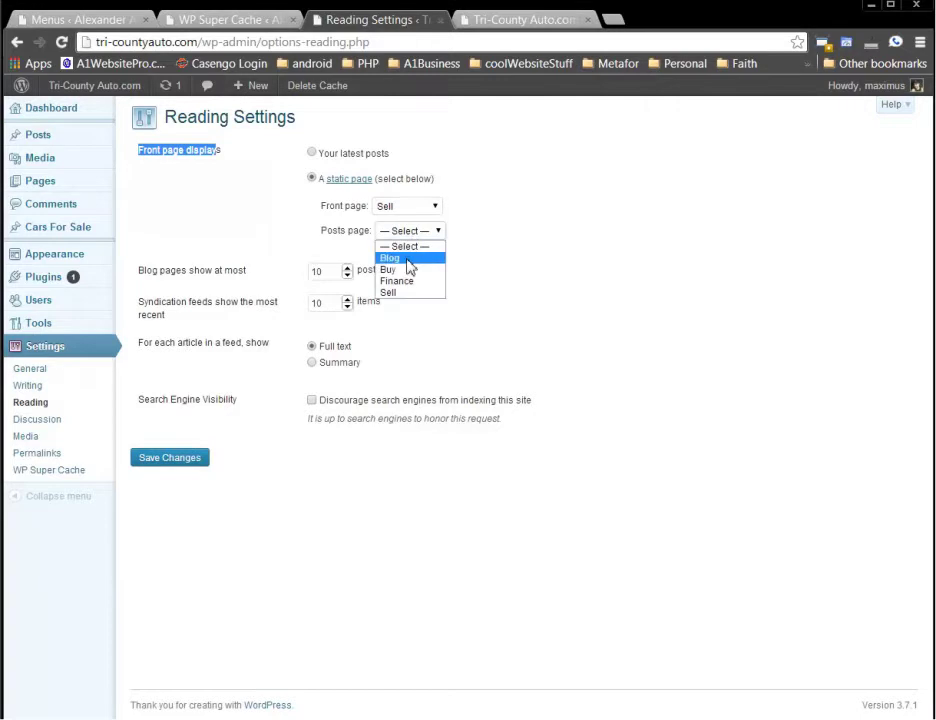
left_click(409, 266)
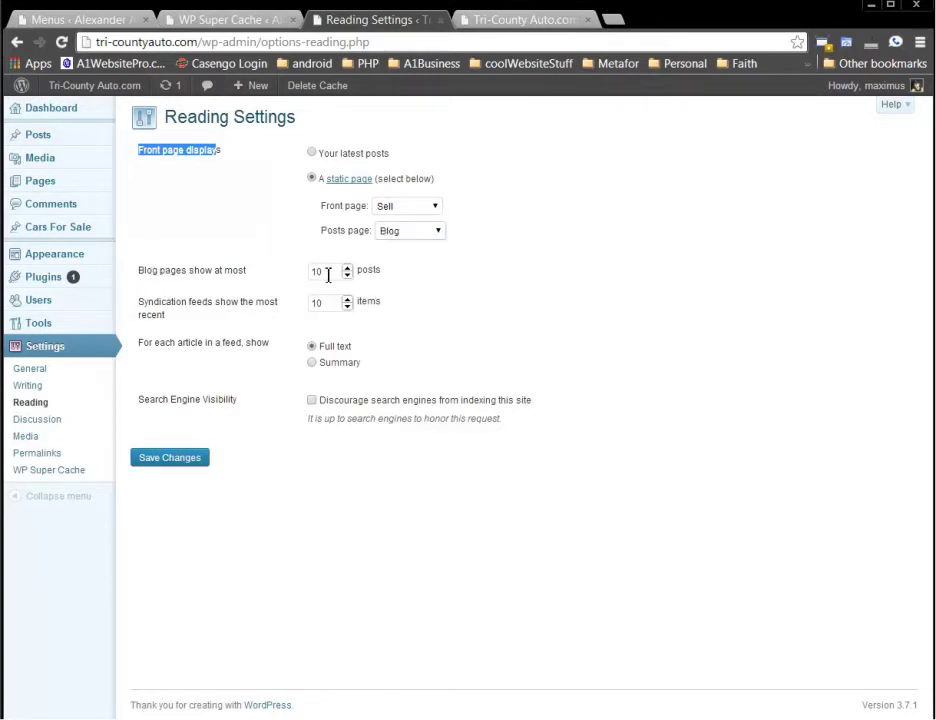
left_click_drag(328, 275, 298, 277)
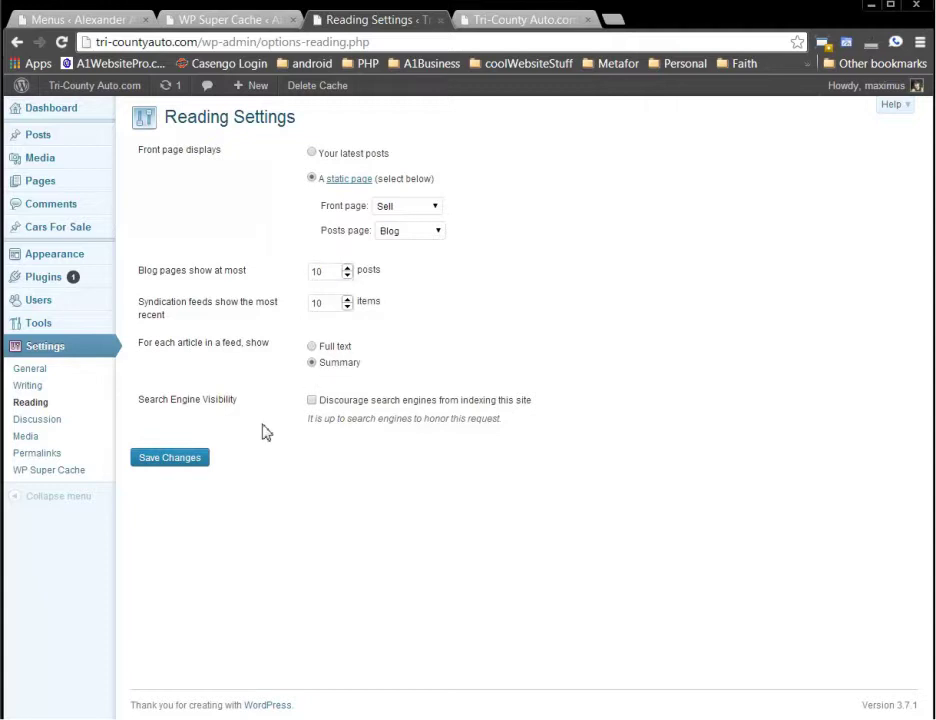
left_click(170, 458)
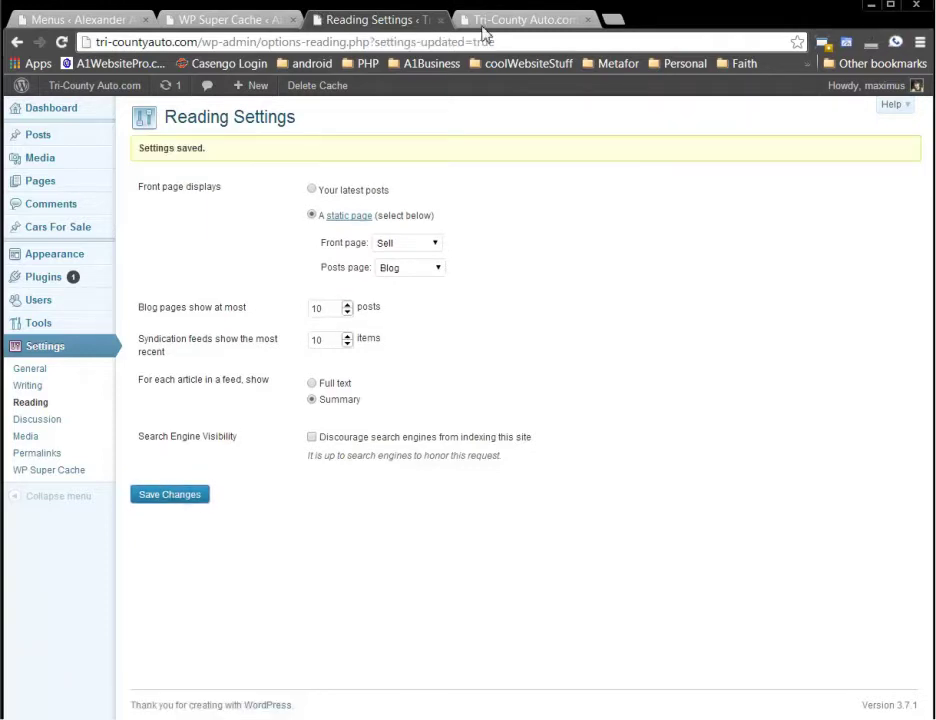
left_click(495, 27)
Step: Reload the live home page showing Sell, then open the Blog page listing the posts
left_click(357, 172)
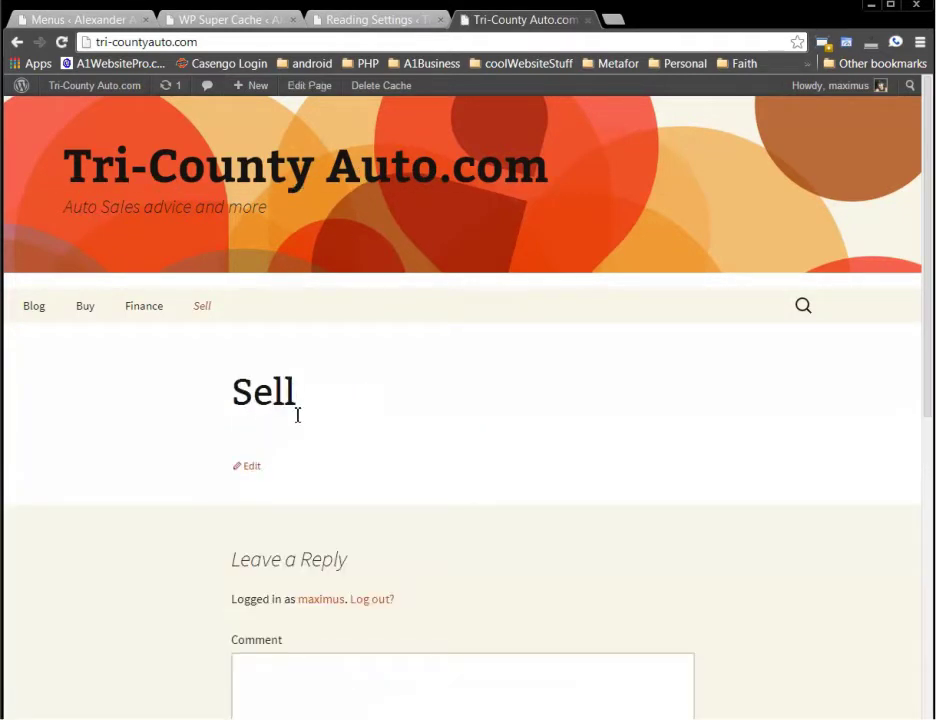
left_click(34, 316)
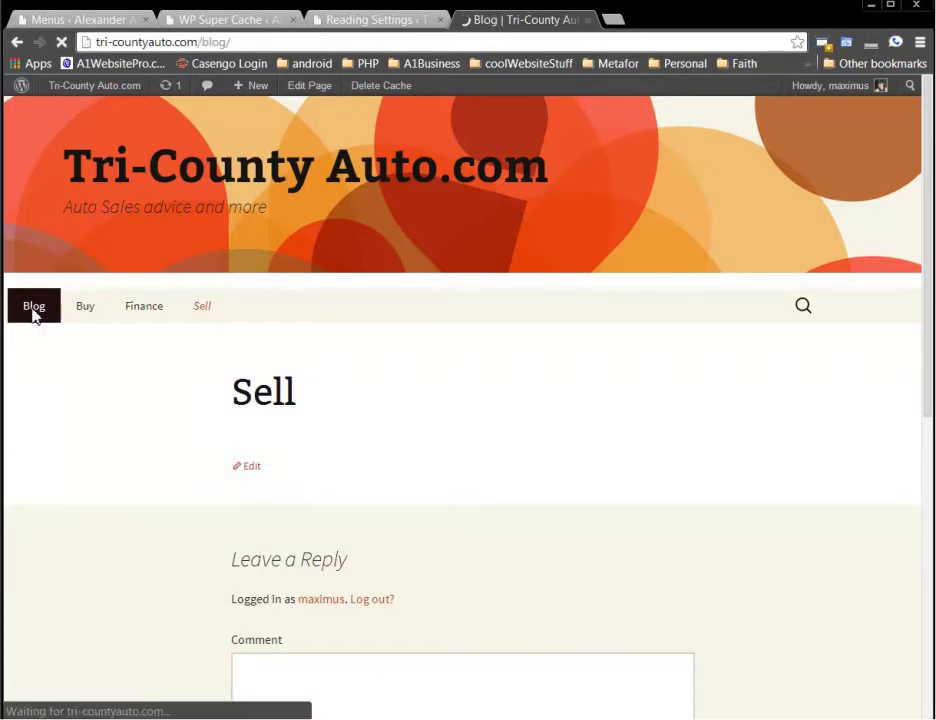
scroll(375, 488, "down", 4)
scroll(376, 485, "up", 3)
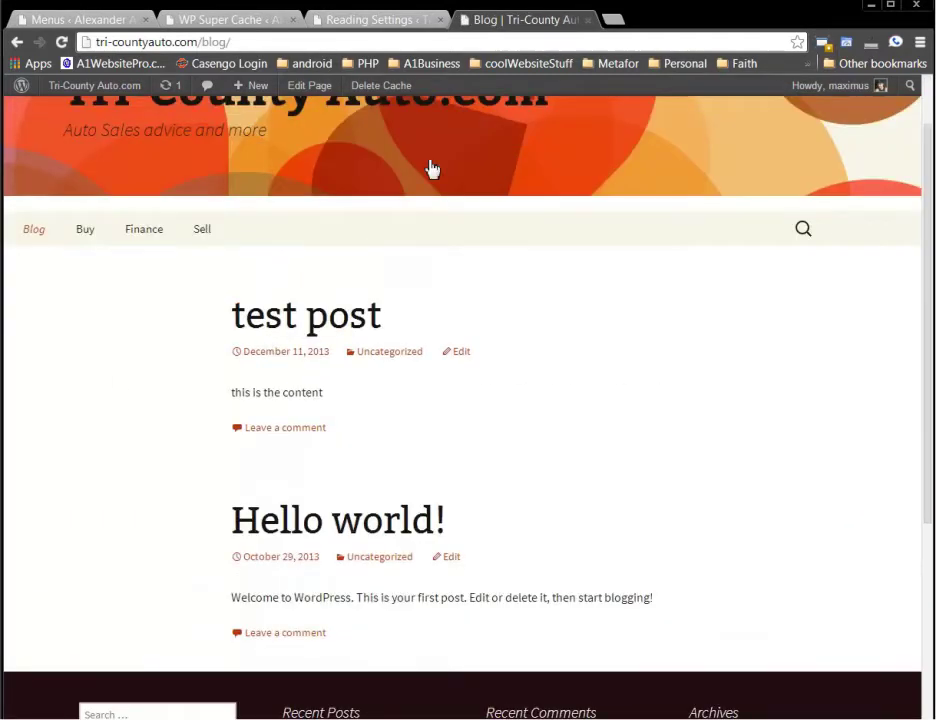
Step: Open the admin All Pages list alongside the live Blog page
left_click(408, 22)
mouse_move(85, 140)
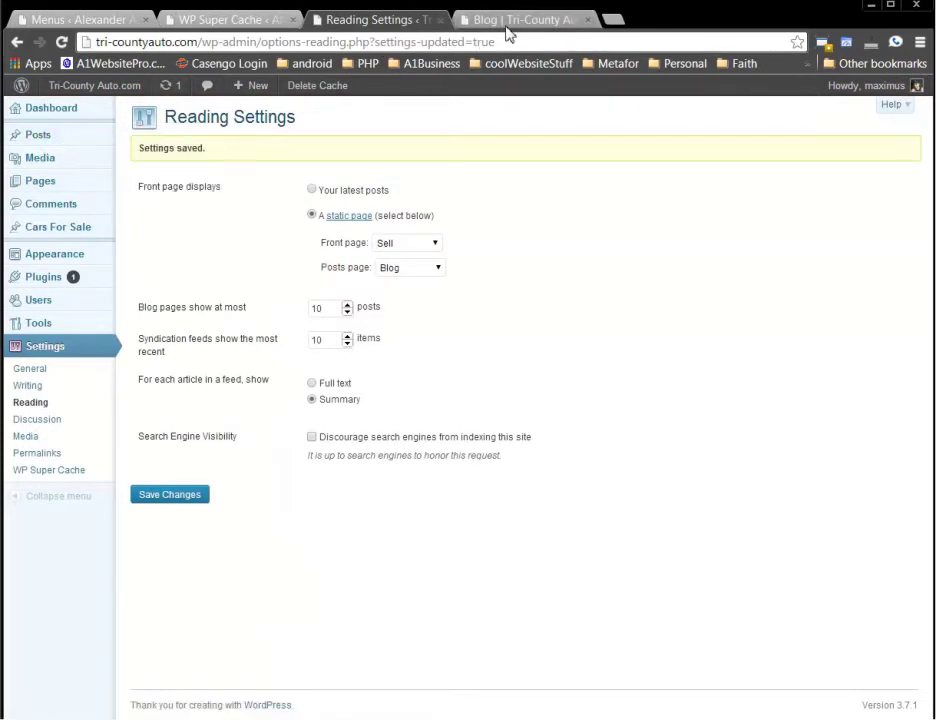
left_click(508, 22)
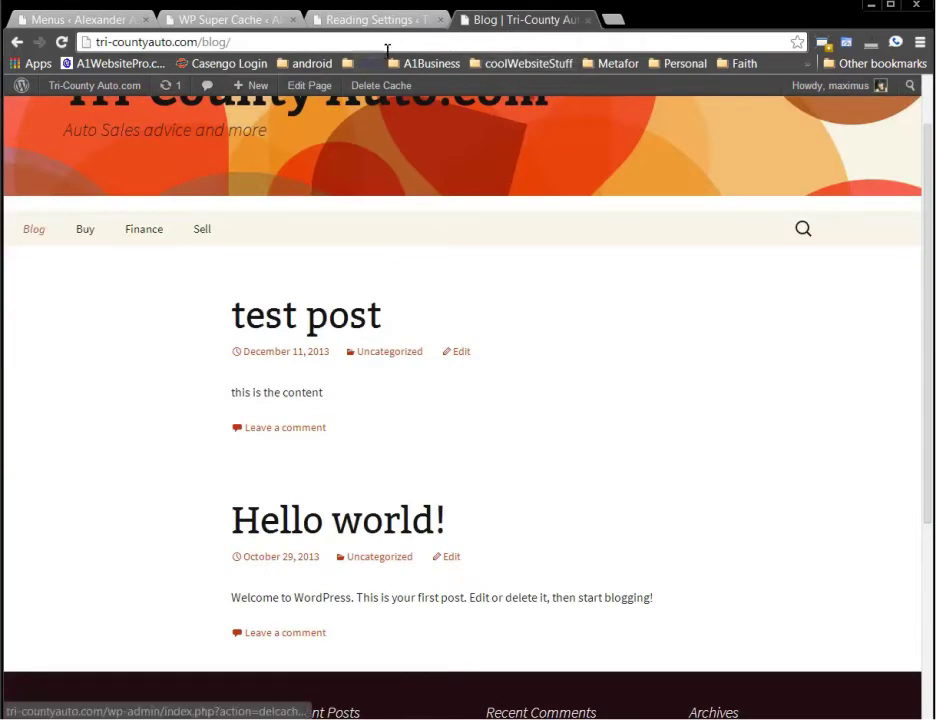
left_click(397, 22)
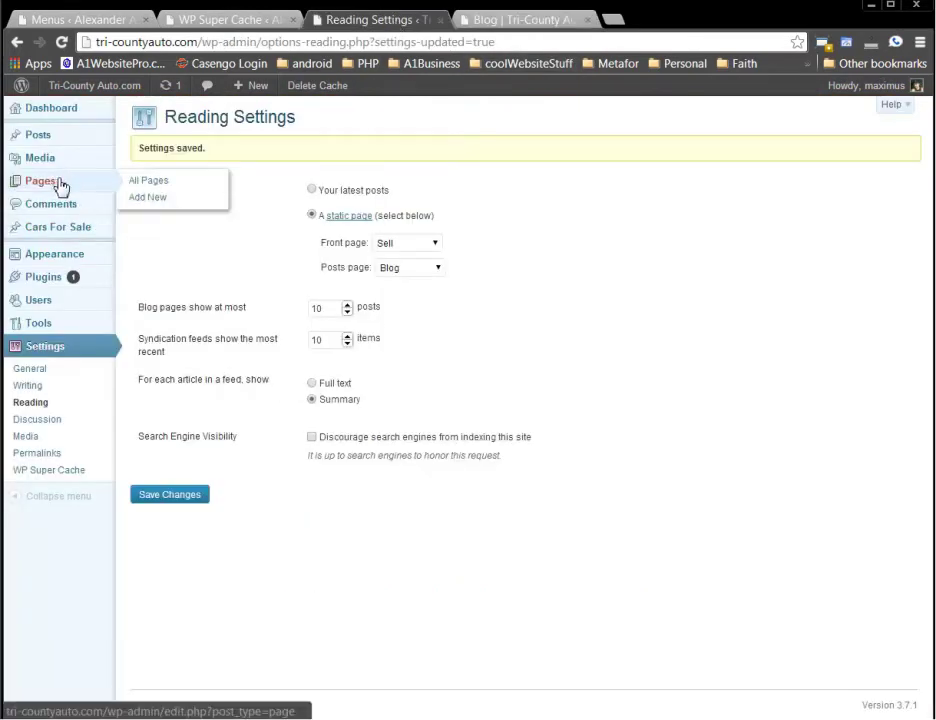
left_click(551, 19)
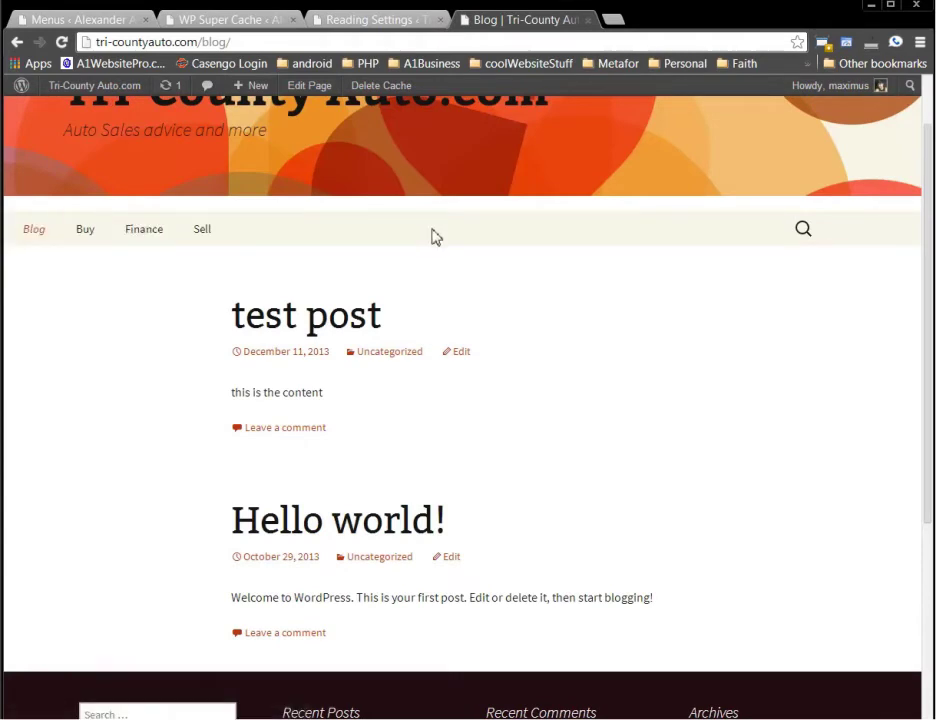
left_click(360, 21)
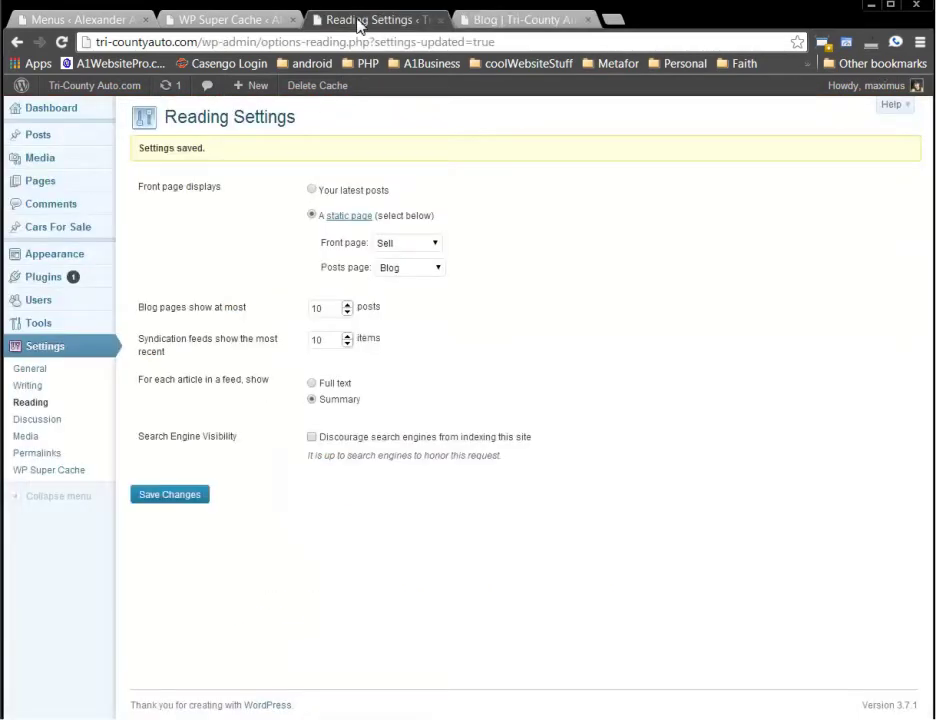
mouse_move(67, 183)
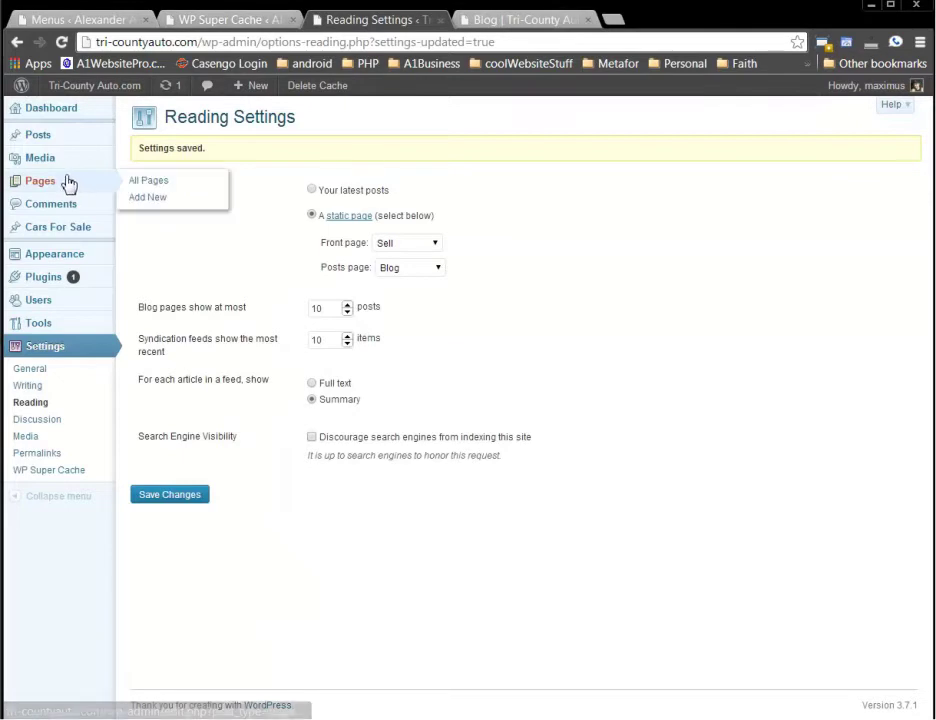
left_click(166, 182)
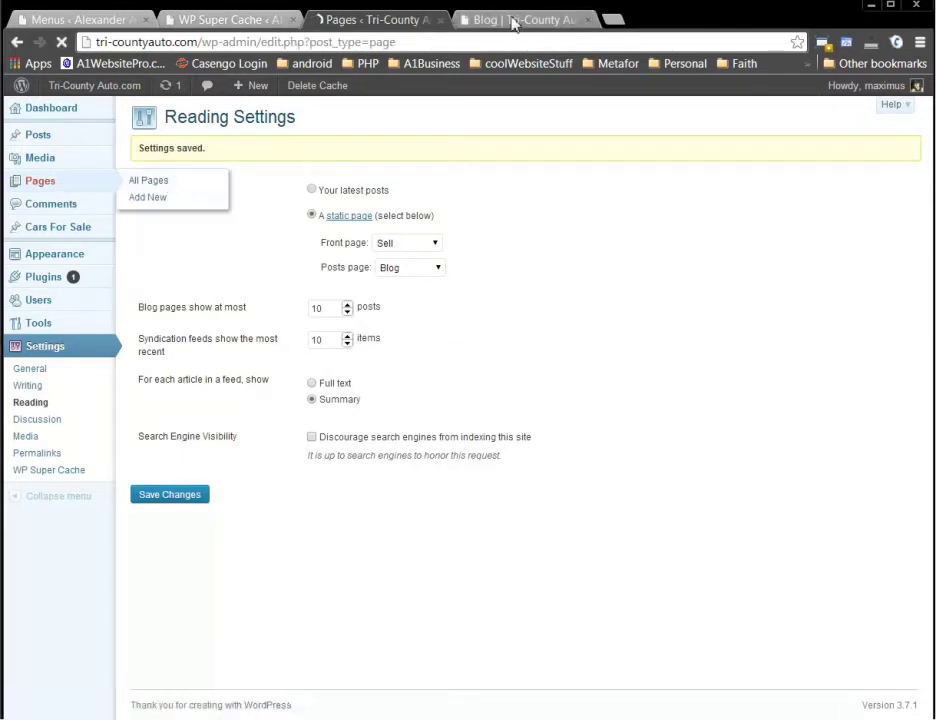
left_click(514, 20)
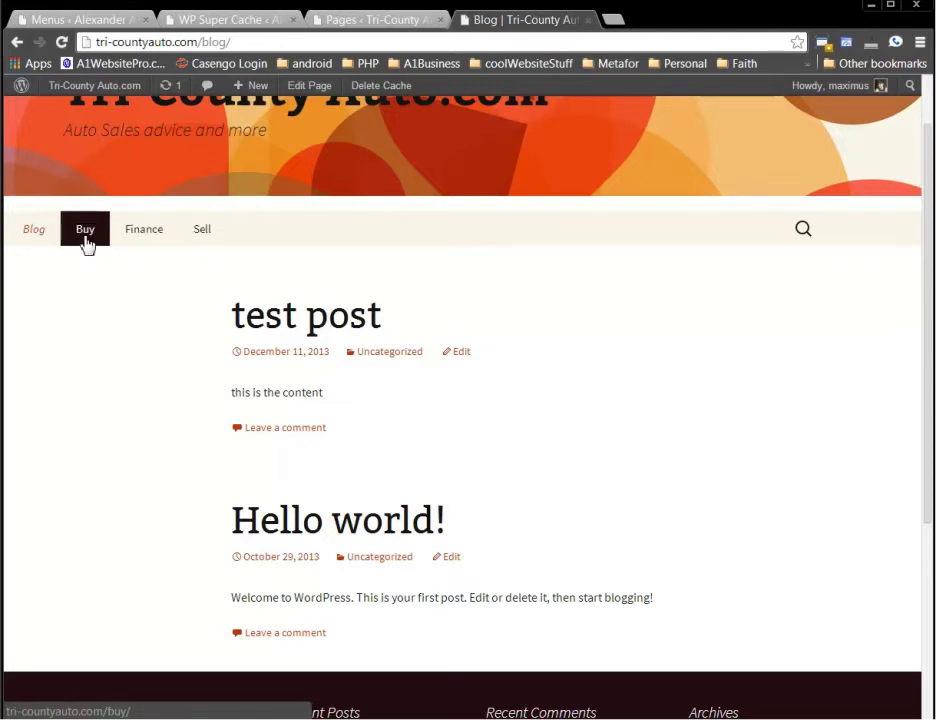
left_click(368, 20)
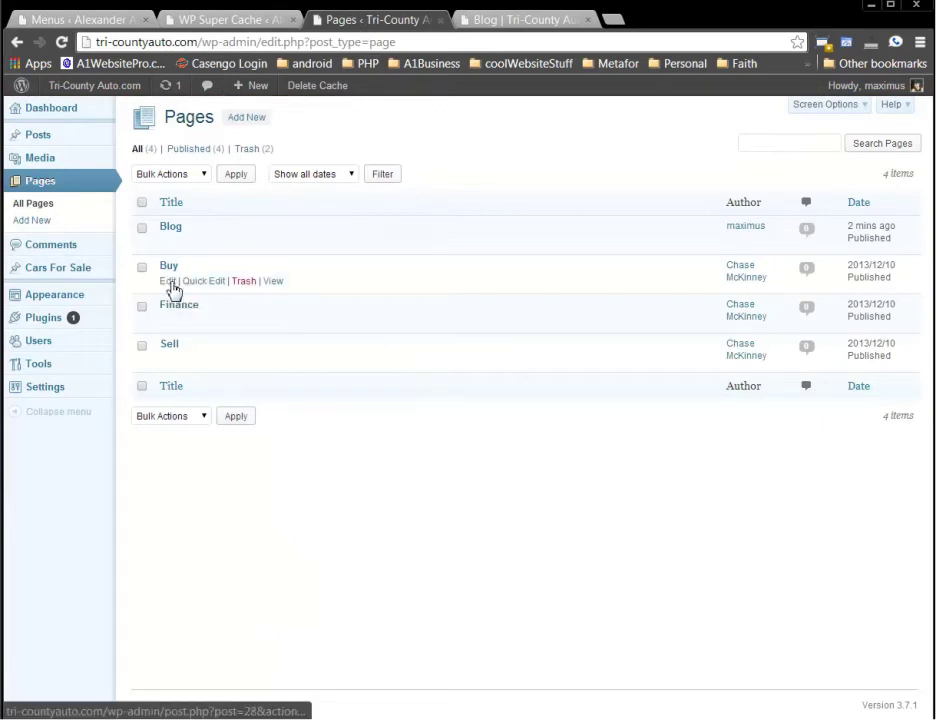
Step: Set the Buy page's parent to Finance and update it
left_click(166, 283)
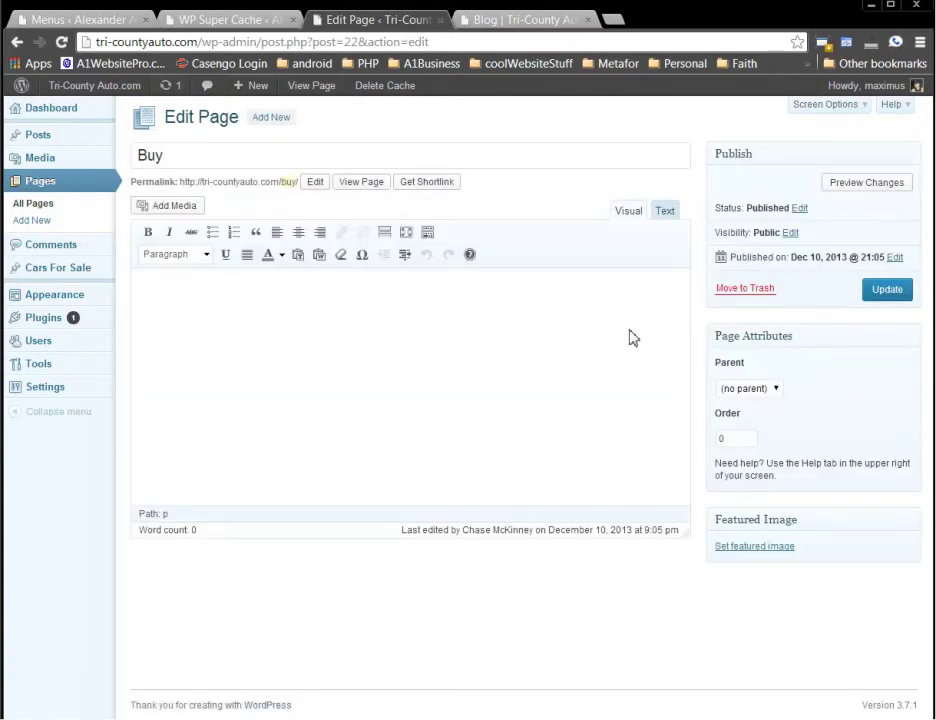
left_click(776, 389)
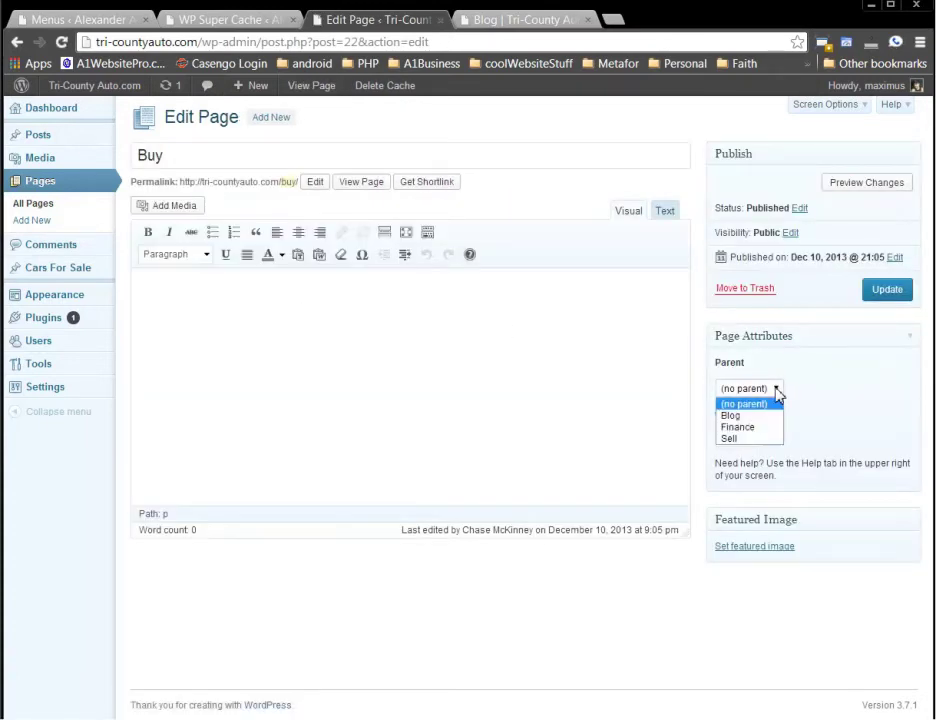
left_click(755, 428)
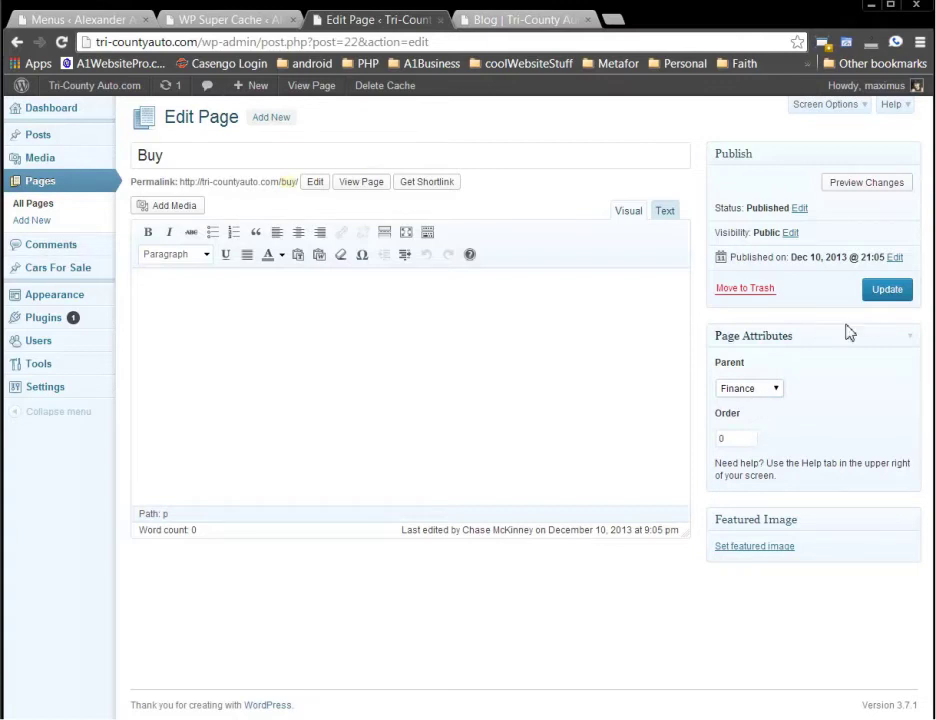
left_click(889, 295)
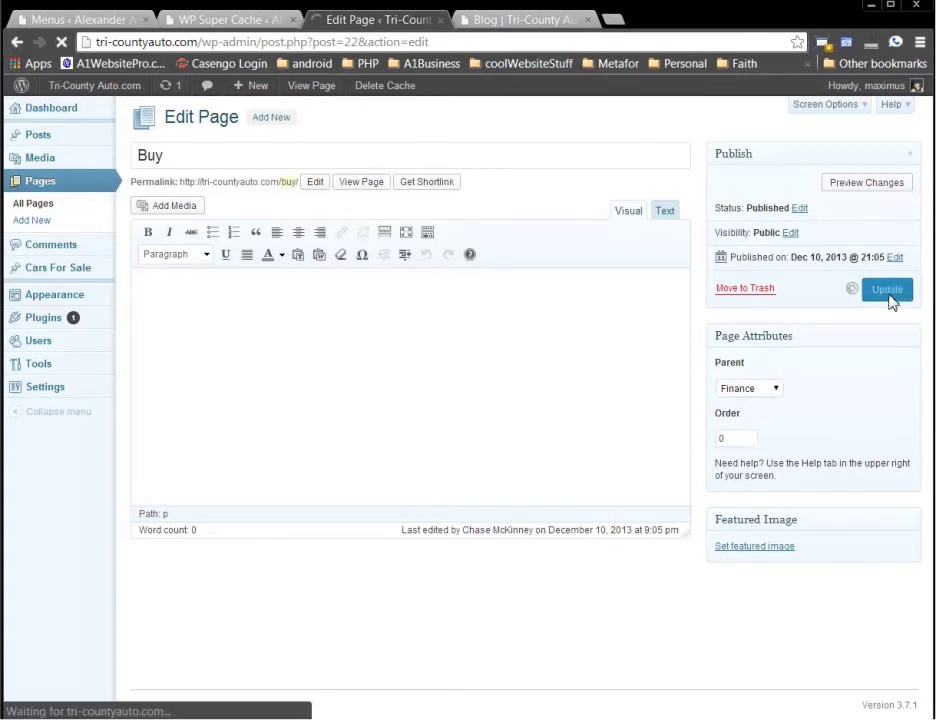
Step: Check the live site menu shows Buy under Finance, then return to All Pages
left_click(497, 20)
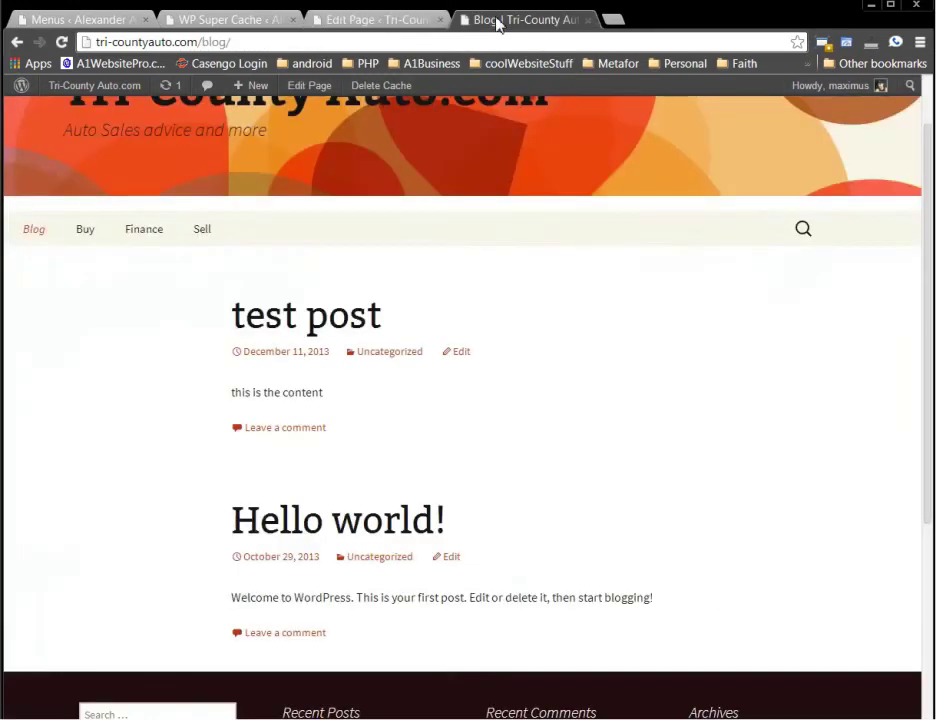
scroll(420, 182, "up", 1)
left_click(381, 166)
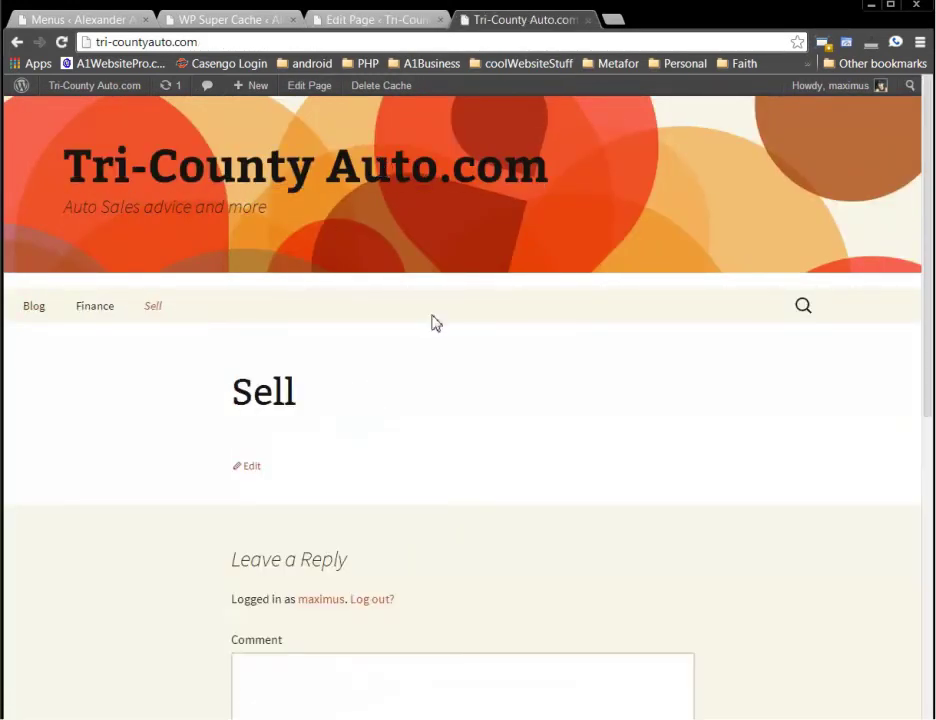
mouse_move(115, 309)
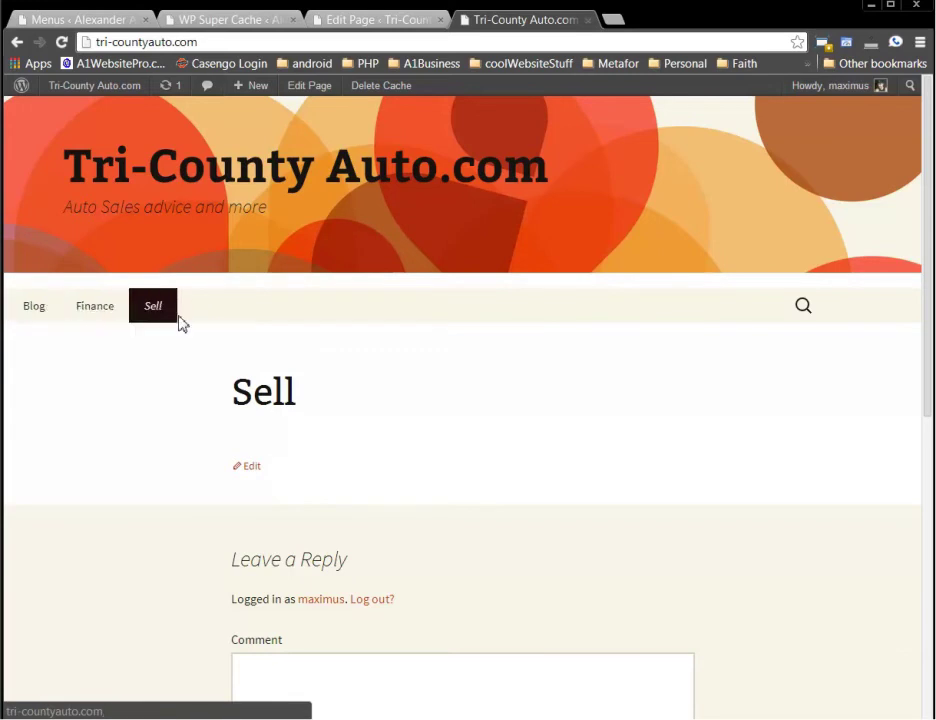
left_click(385, 20)
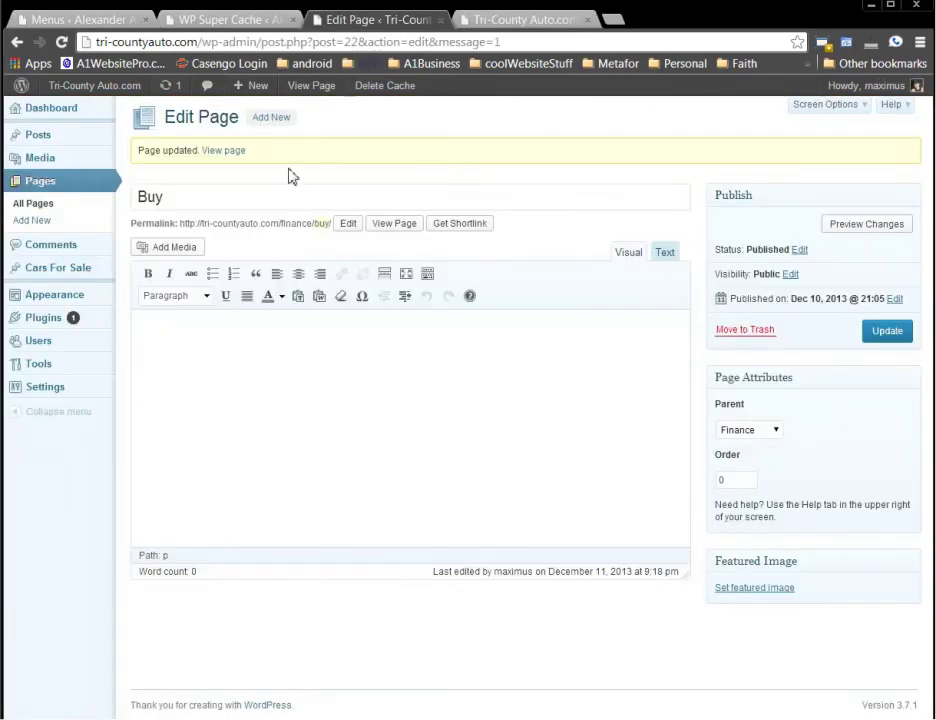
left_click(38, 206)
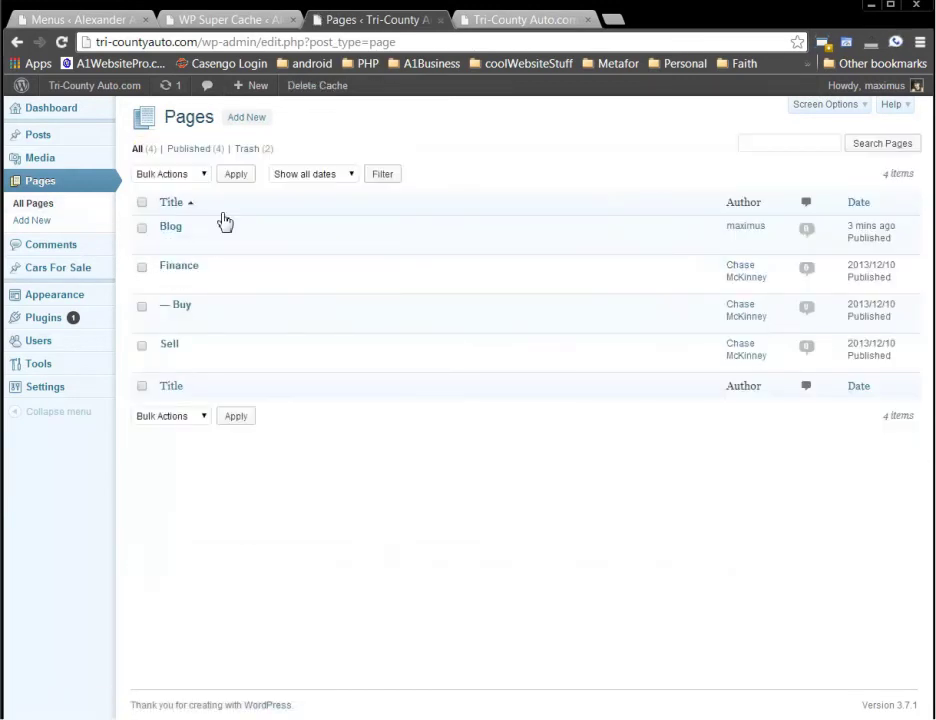
Step: Quick Edit the page orders: update Blog, then give Finance order 1 and Sell order 2
left_click(207, 243)
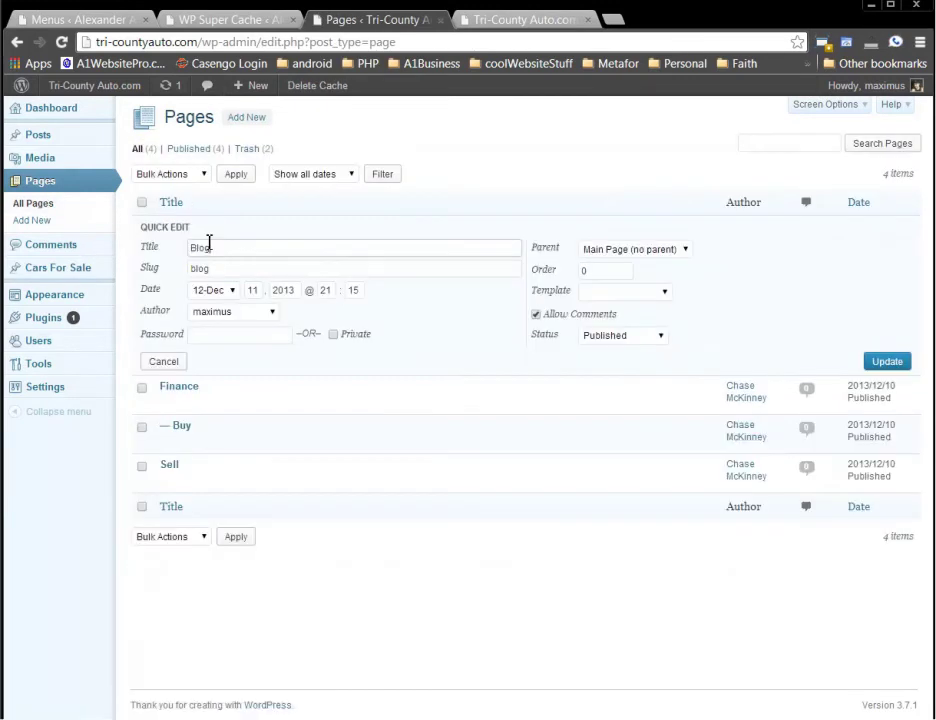
double_click(593, 271)
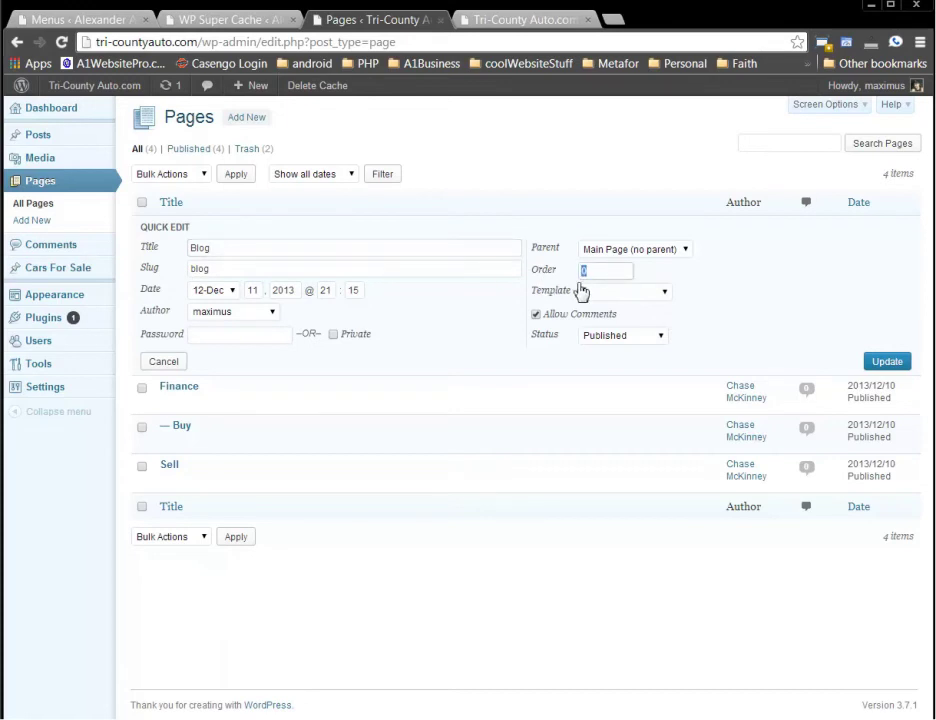
left_click(900, 363)
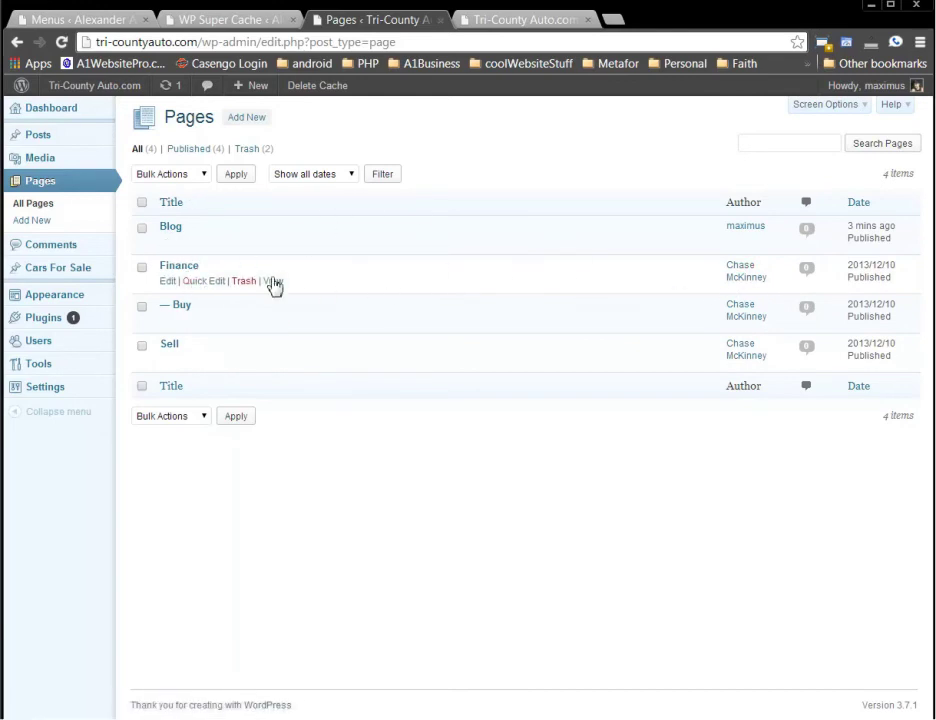
left_click(205, 281)
left_click_drag(605, 308, 528, 313)
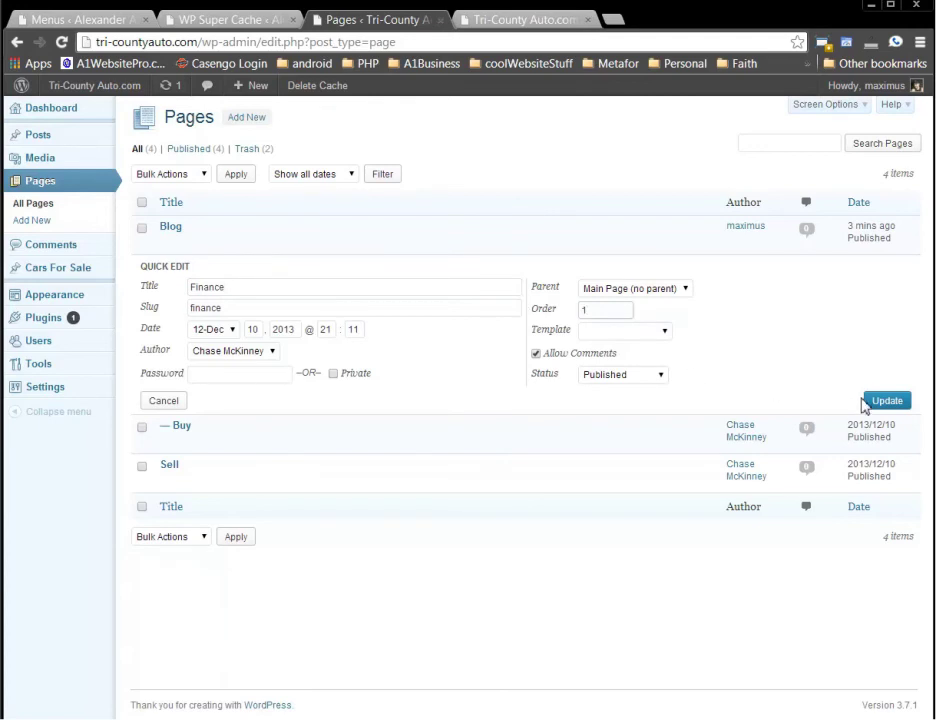
left_click(886, 403)
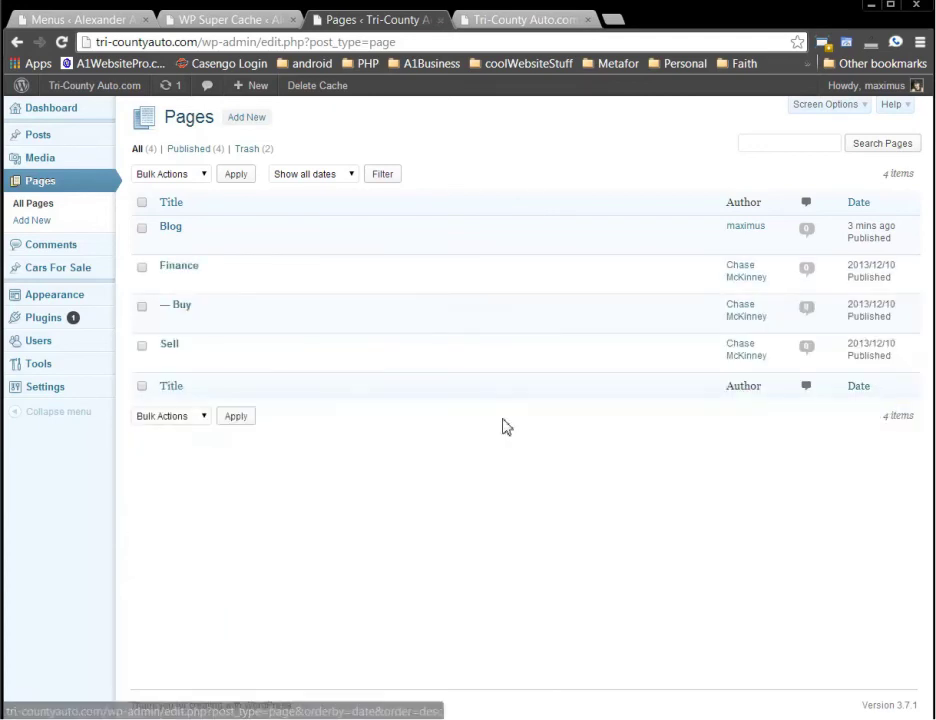
left_click(212, 360)
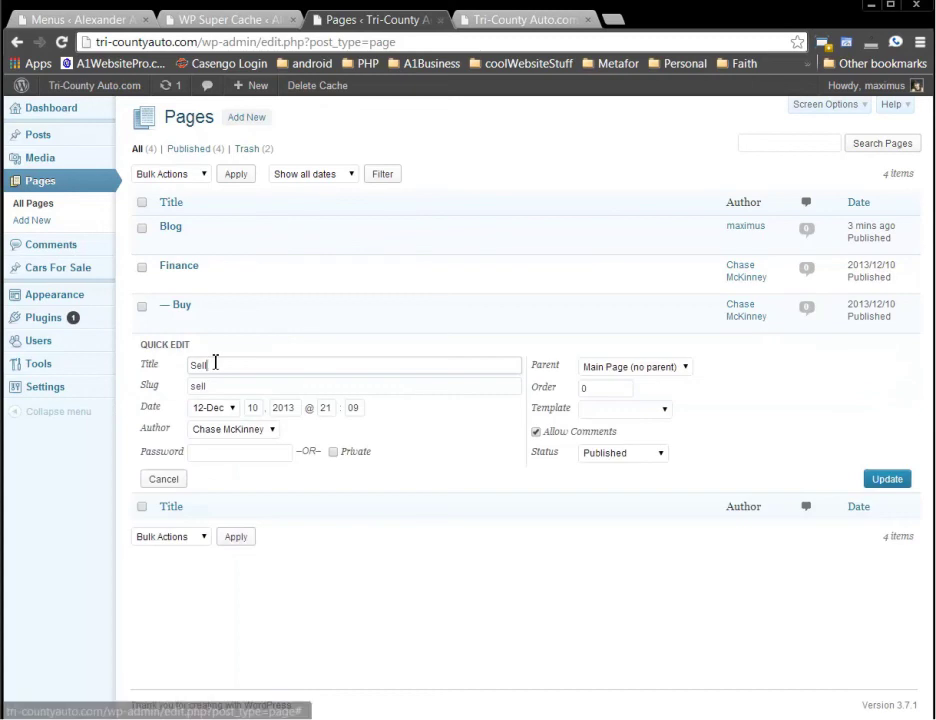
left_click_drag(612, 385, 454, 385)
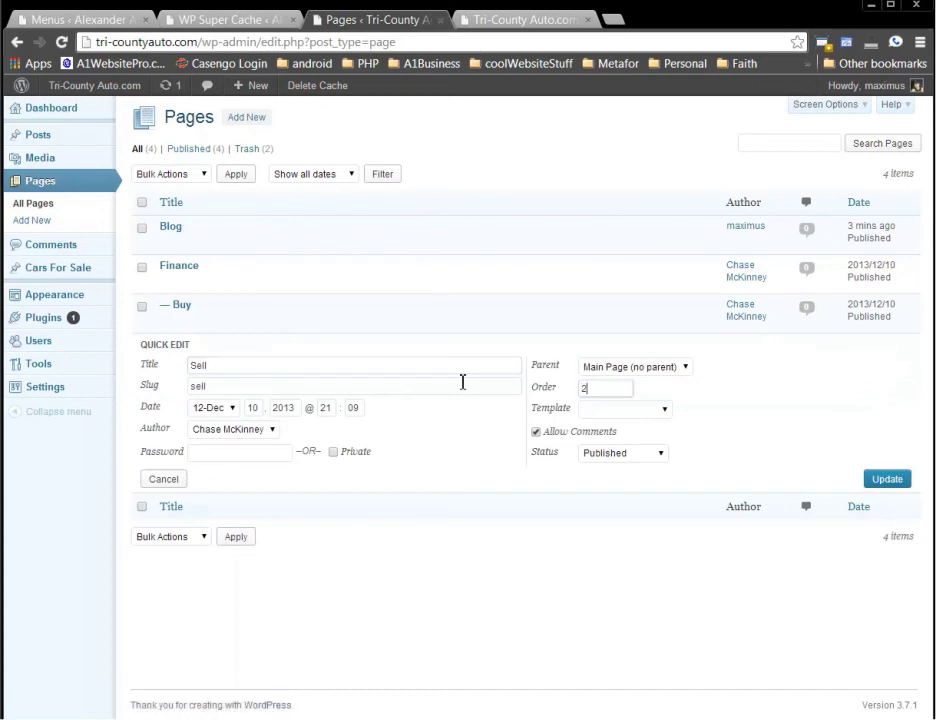
left_click(882, 482)
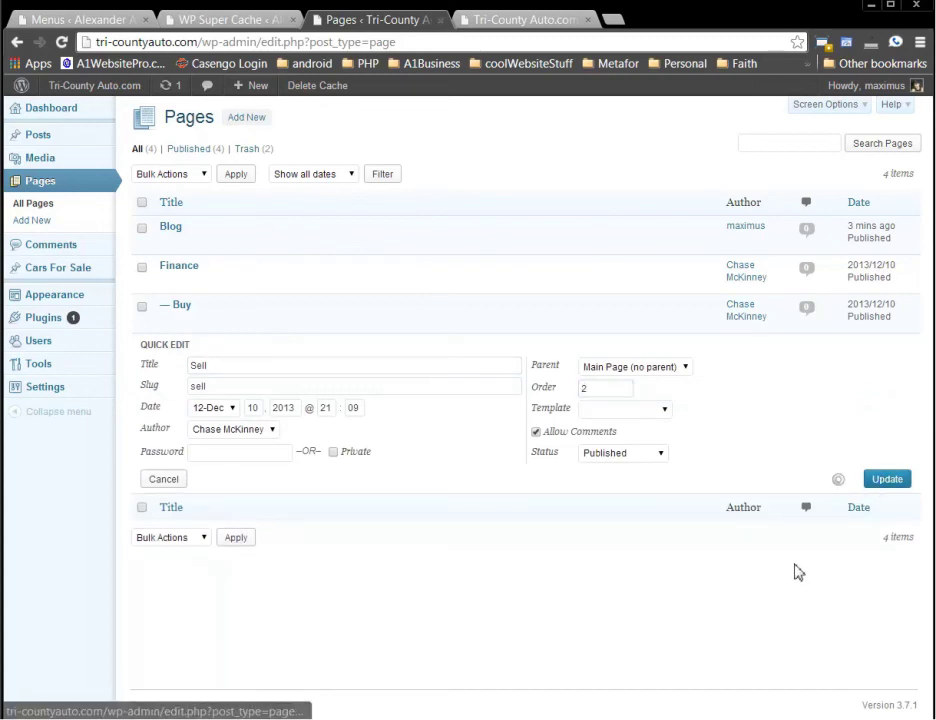
left_click(501, 22)
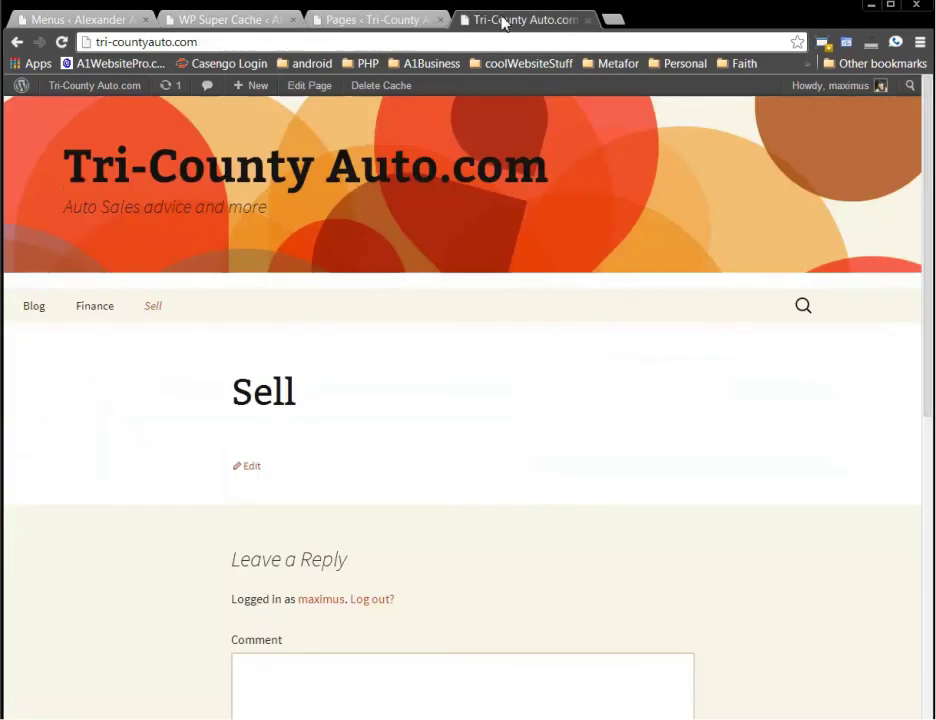
Step: Reload the live homepage and confirm Buy appears beneath Finance in the menu
left_click(245, 170)
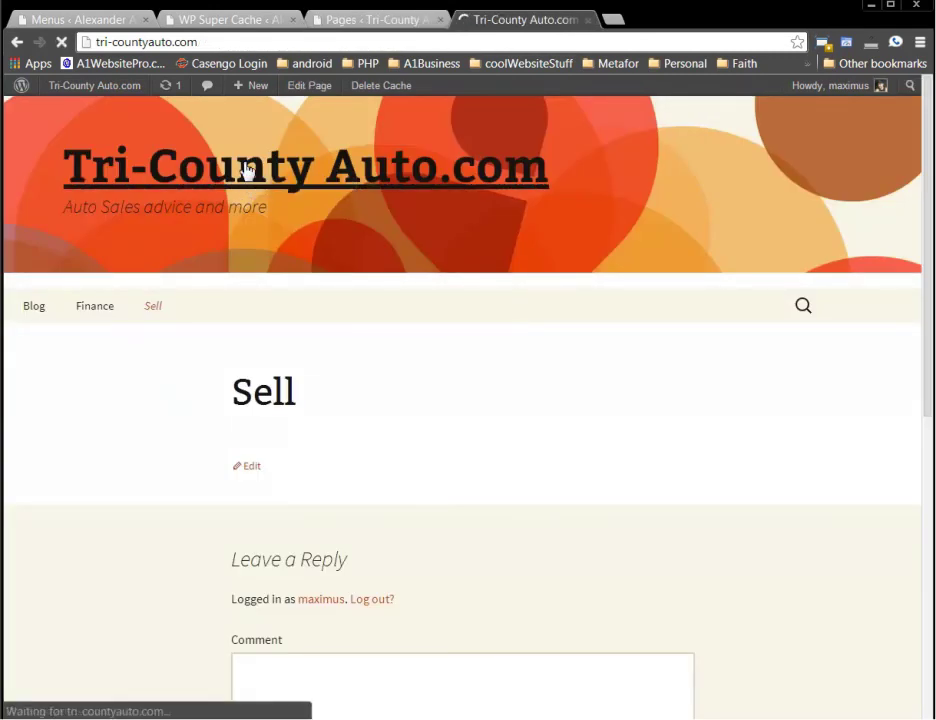
mouse_move(42, 313)
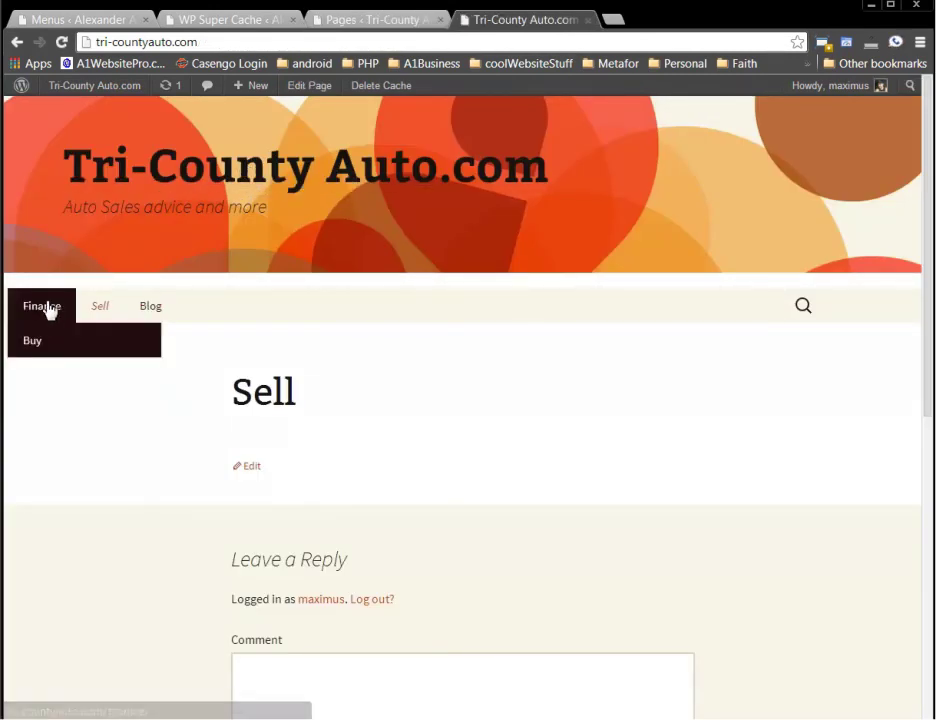